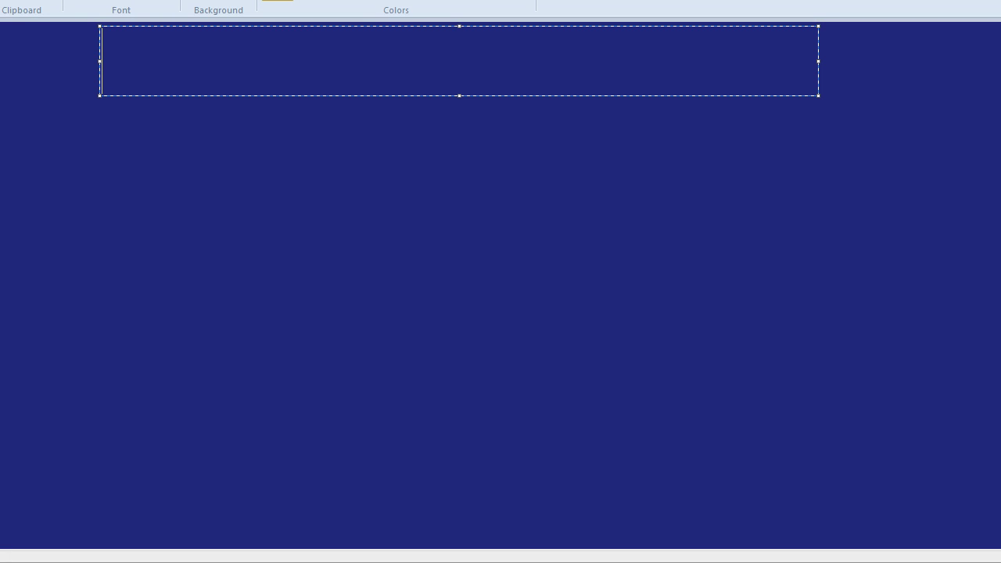
# - Type the yellow title 'Currency Conversions' across the top of the navy canvas and commit it
pyautogui.write('urrency Conver')
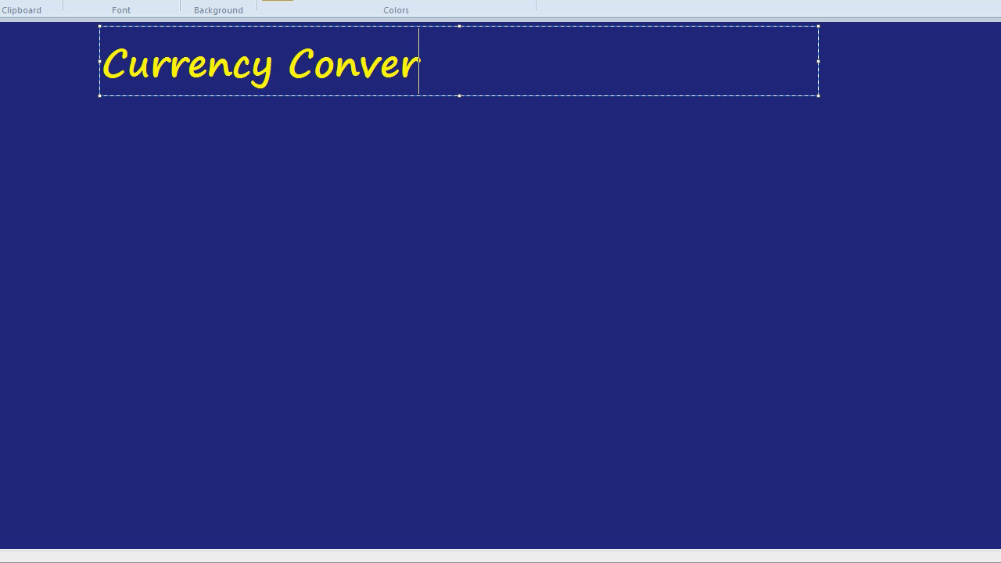
pyautogui.write('sions')
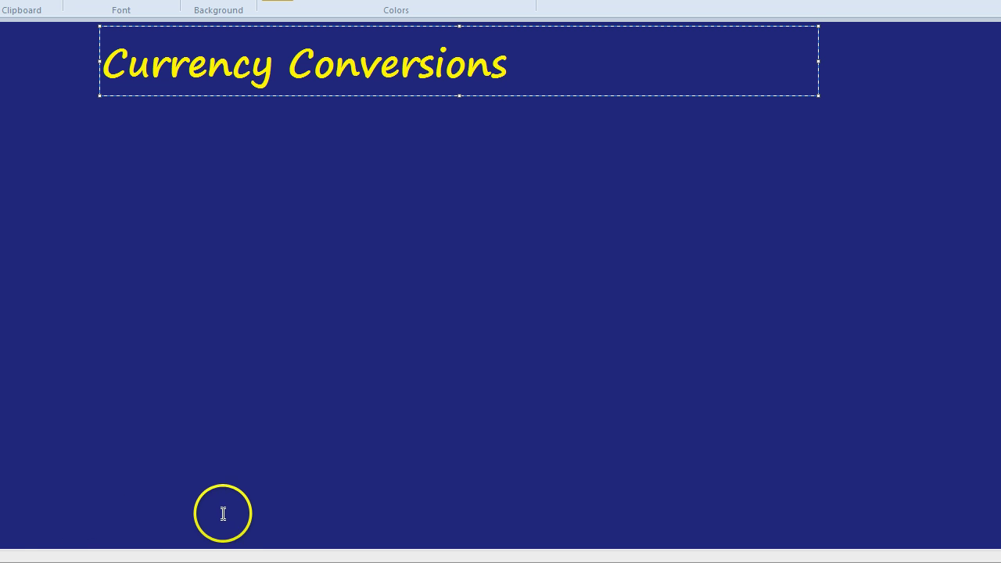
pyautogui.click(198, 228)
# - Write '£1 = $1.52' below the heading and nudge it slightly down and right
pyautogui.click(129, 150)
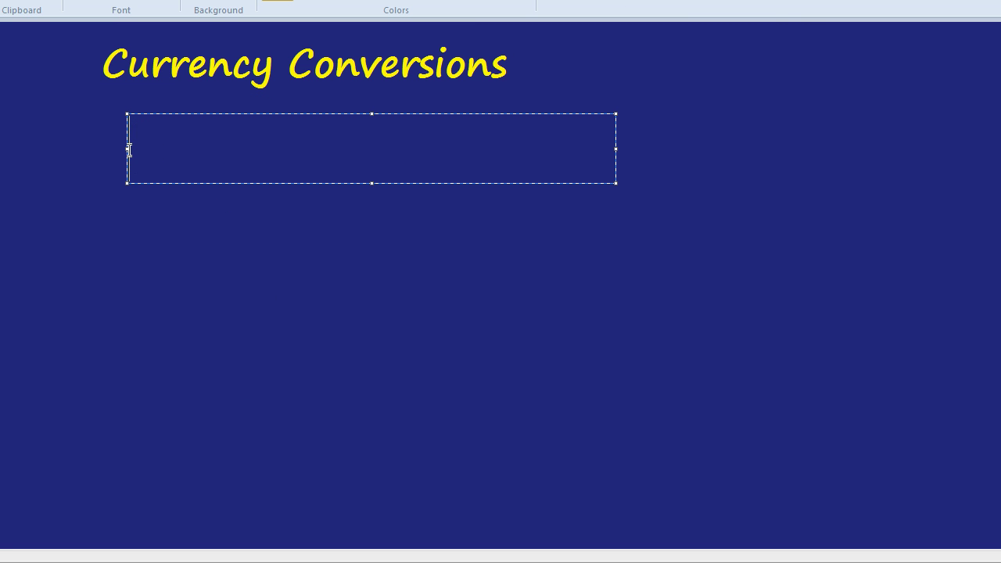
pyautogui.write('£1 = $1.52')
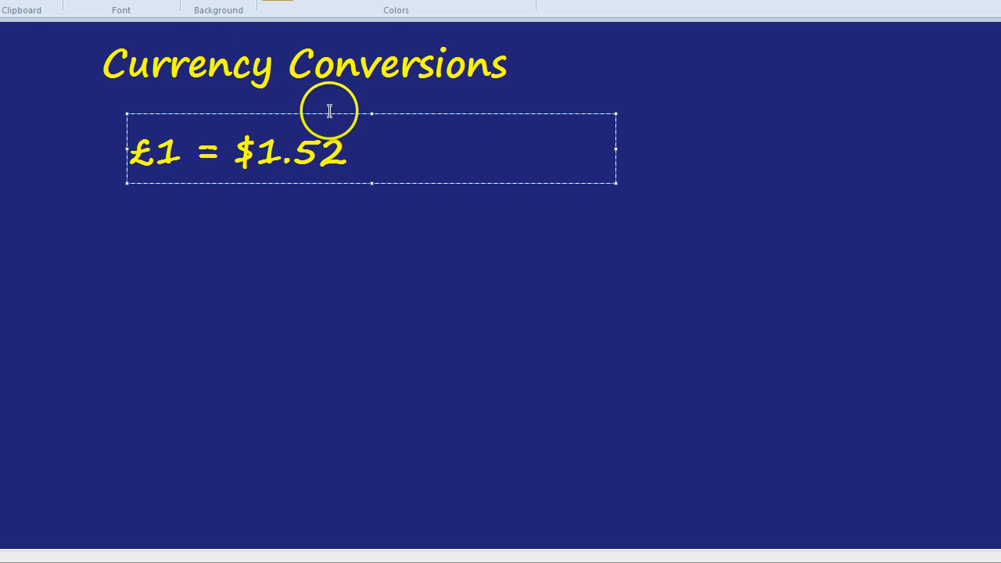
pyautogui.moveTo(329, 113); pyautogui.dragTo(350, 139)
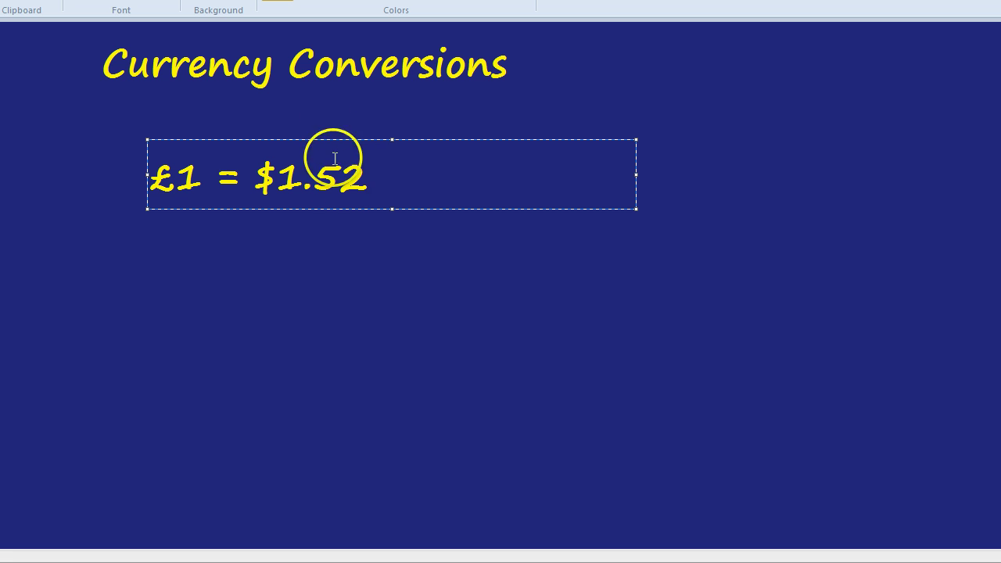
pyautogui.click(354, 196)
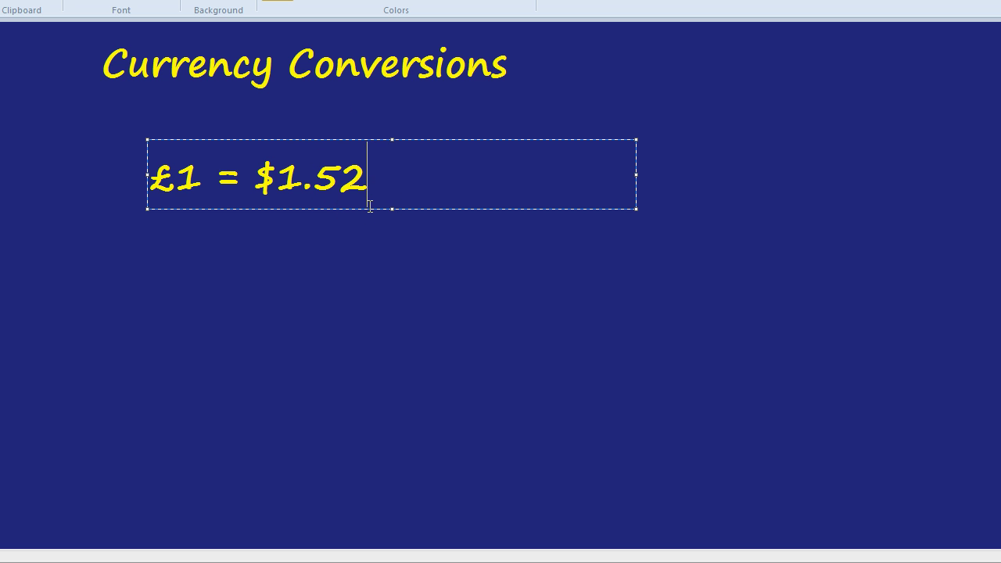
# - Commit the rate line, then write '£300 =' in red at the left beneath it
pyautogui.click(347, 257)
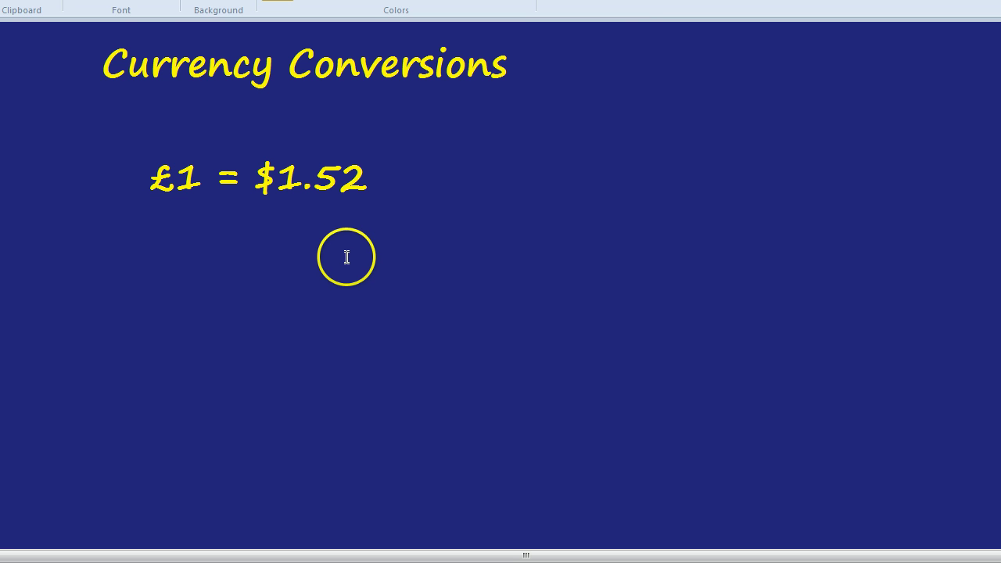
pyautogui.click(48, 276)
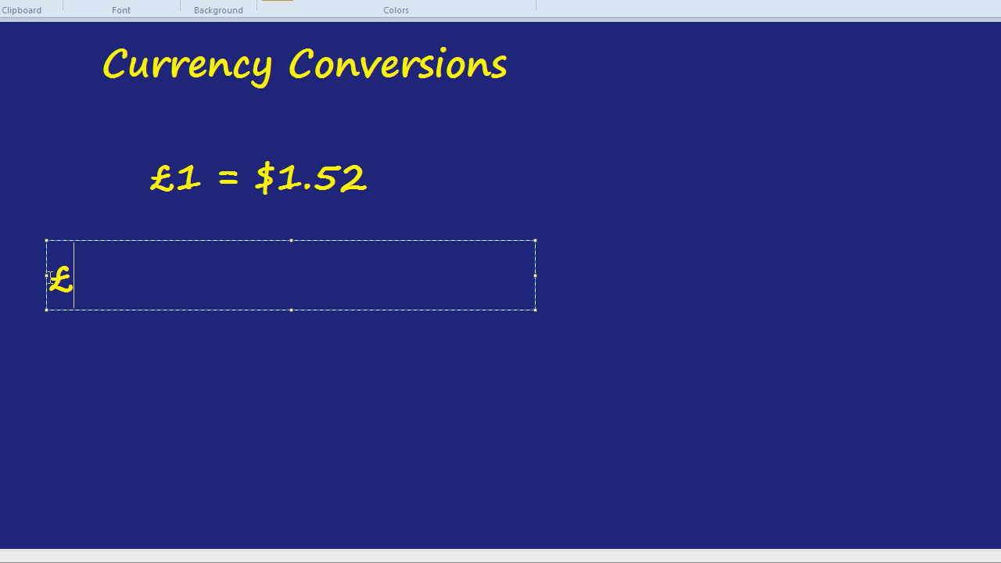
pyautogui.write('£300')
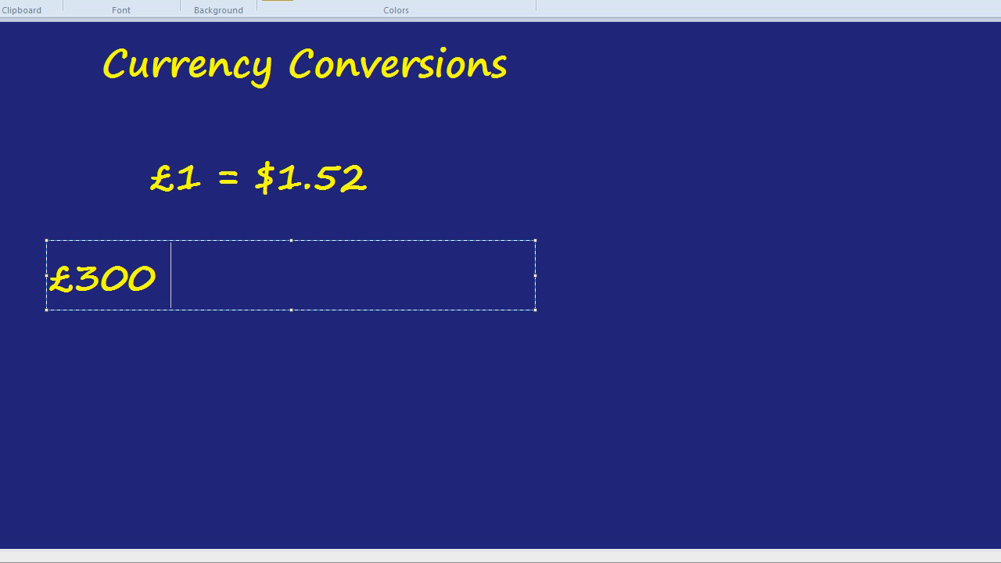
pyautogui.moveTo(170, 278); pyautogui.dragTo(38, 274)
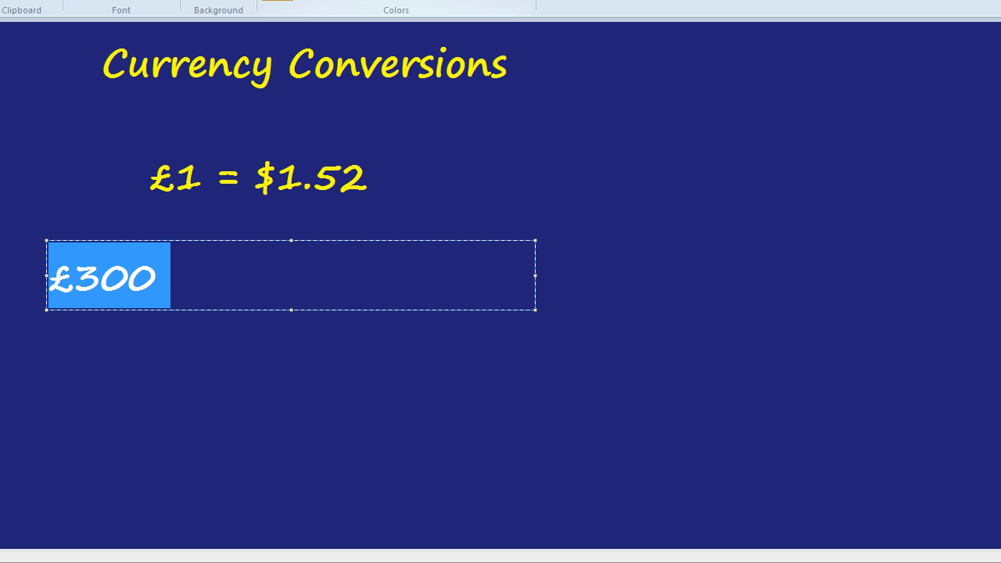
pyautogui.click(215, 278)
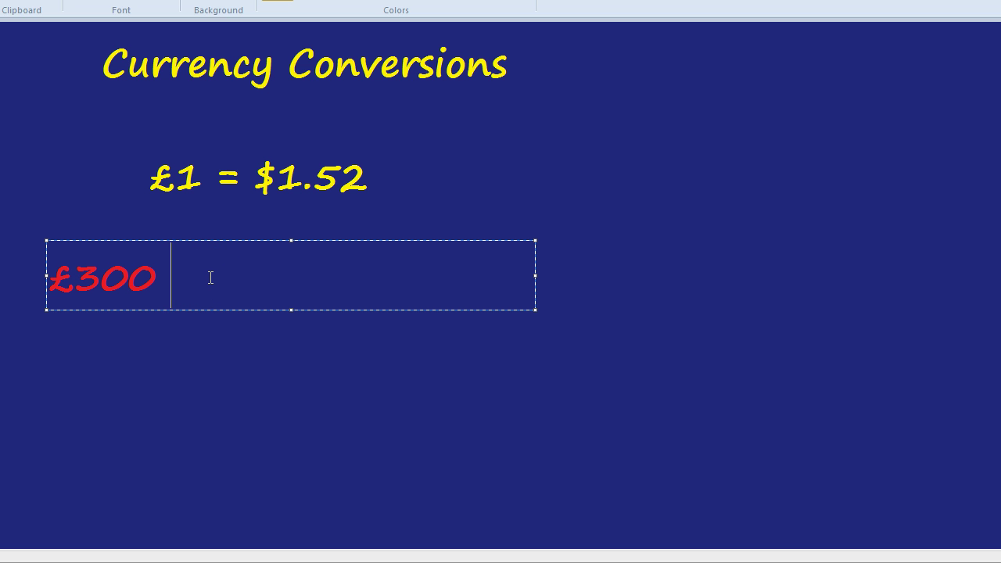
pyautogui.click(479, 191)
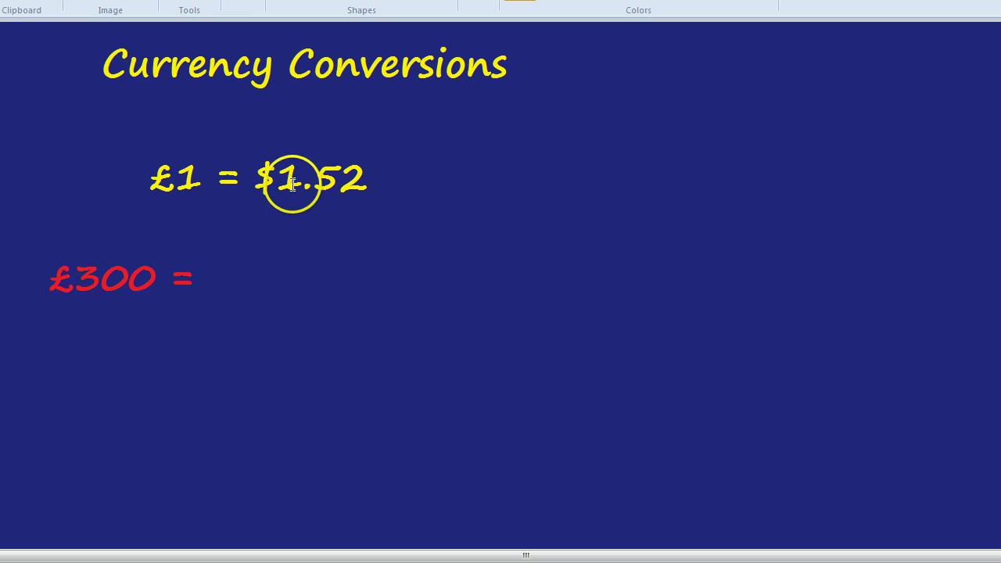
pyautogui.click(673, 82)
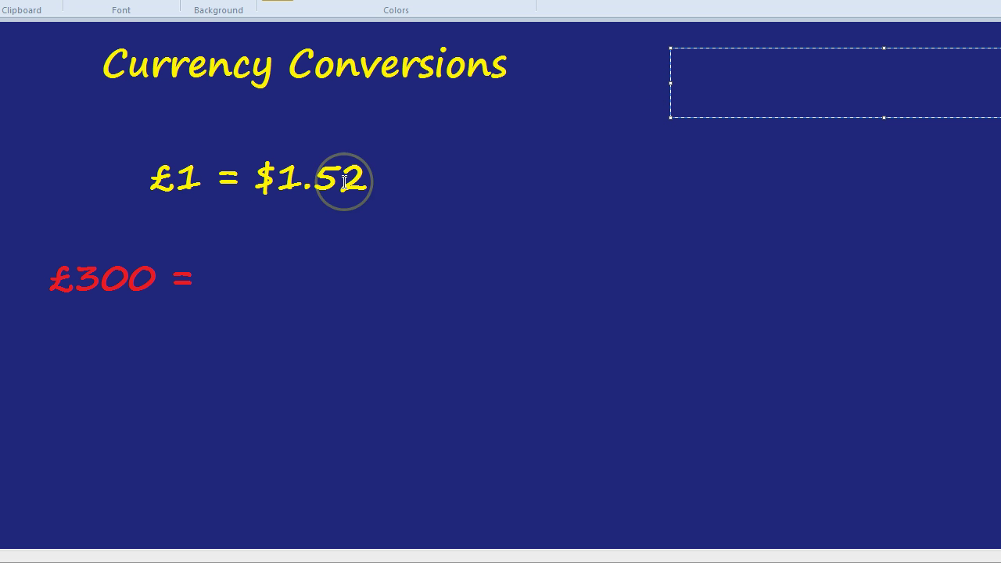
# - Type the green note '2 d.p' in the top-right text box and commit it
pyautogui.write('d.p')
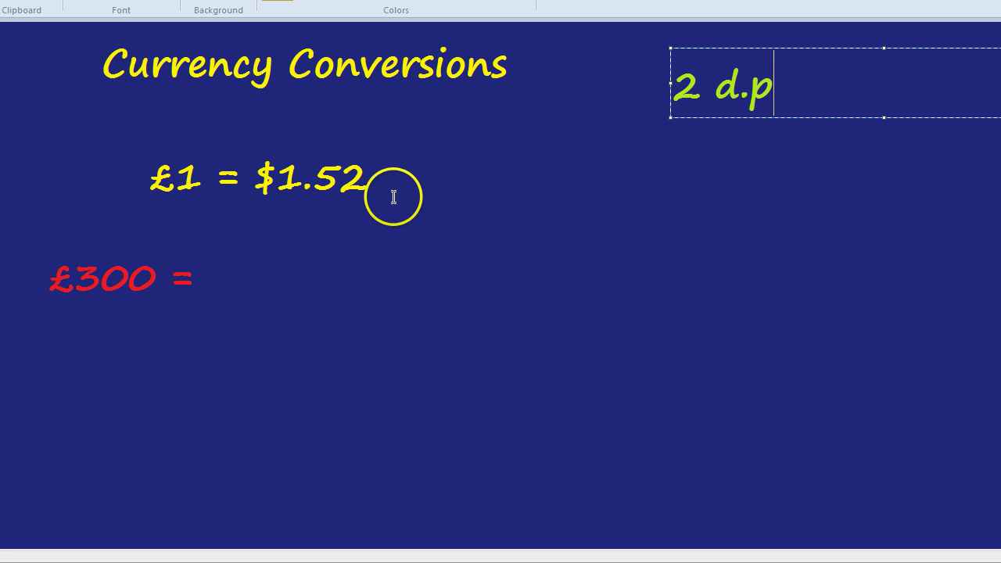
pyautogui.click(206, 282)
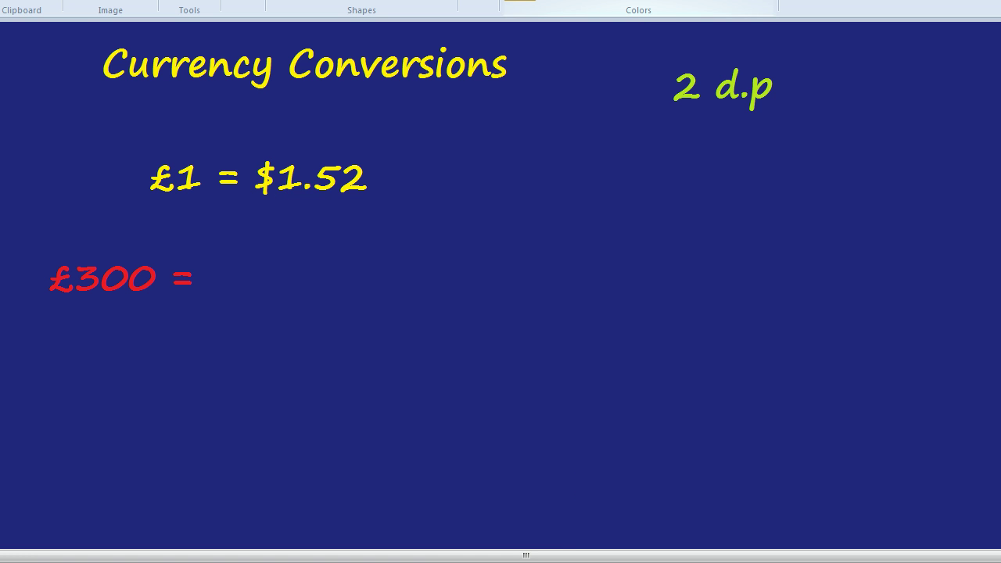
# - Switch to Calculator, clear it, and compute 300 × 1.52 = 456
pyautogui.hotkey('alt', 'Tab')
pyautogui.click(401, 270)
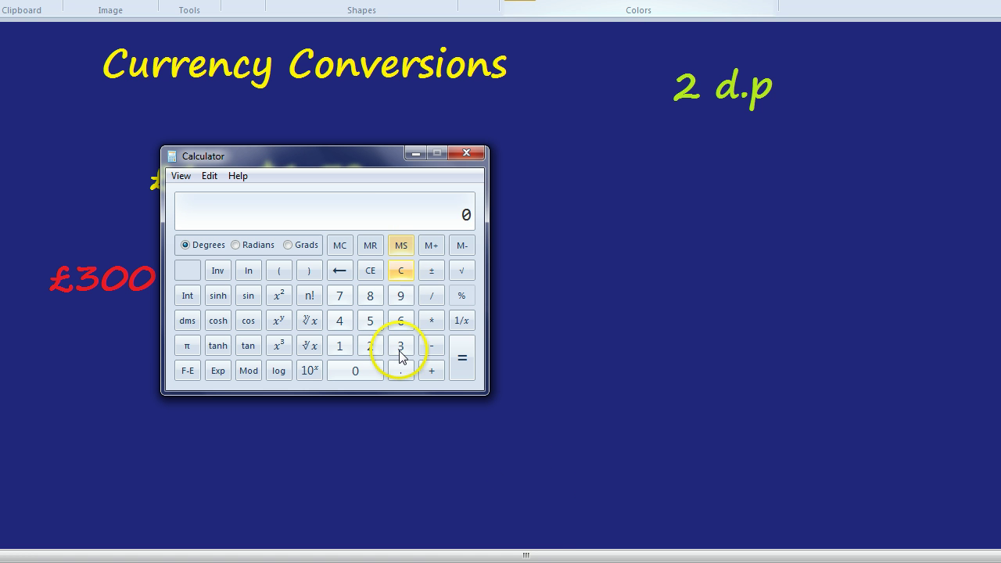
pyautogui.doubleClick(367, 375)
pyautogui.moveTo(383, 158); pyautogui.dragTo(603, 89)
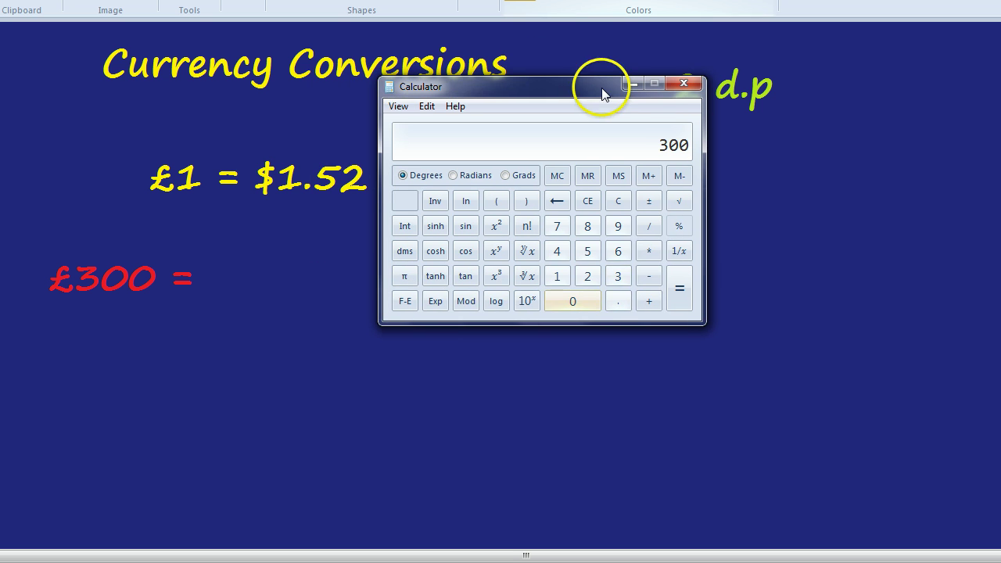
pyautogui.click(650, 251)
pyautogui.click(560, 276)
pyautogui.click(621, 301)
pyautogui.click(594, 254)
pyautogui.click(591, 280)
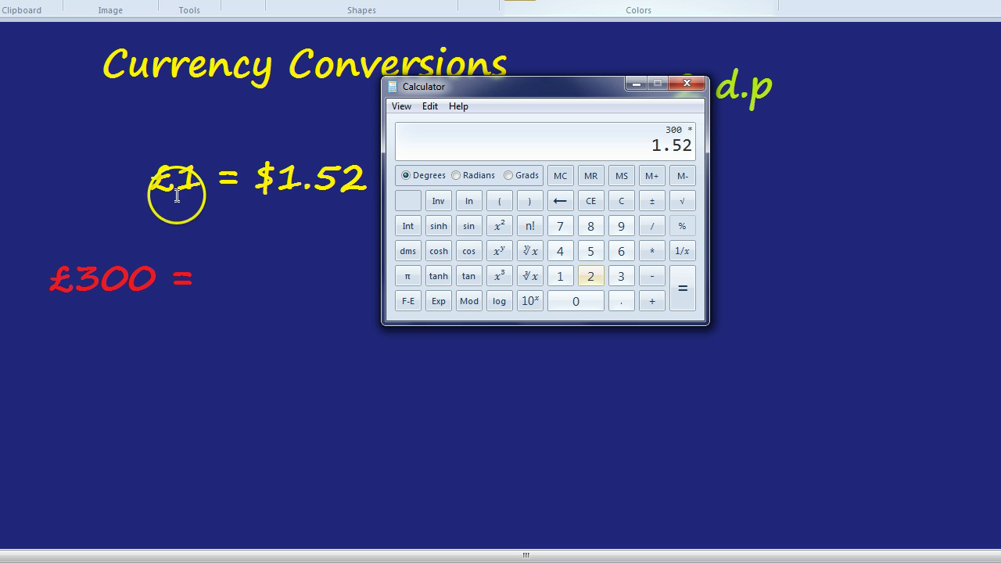
pyautogui.click(683, 289)
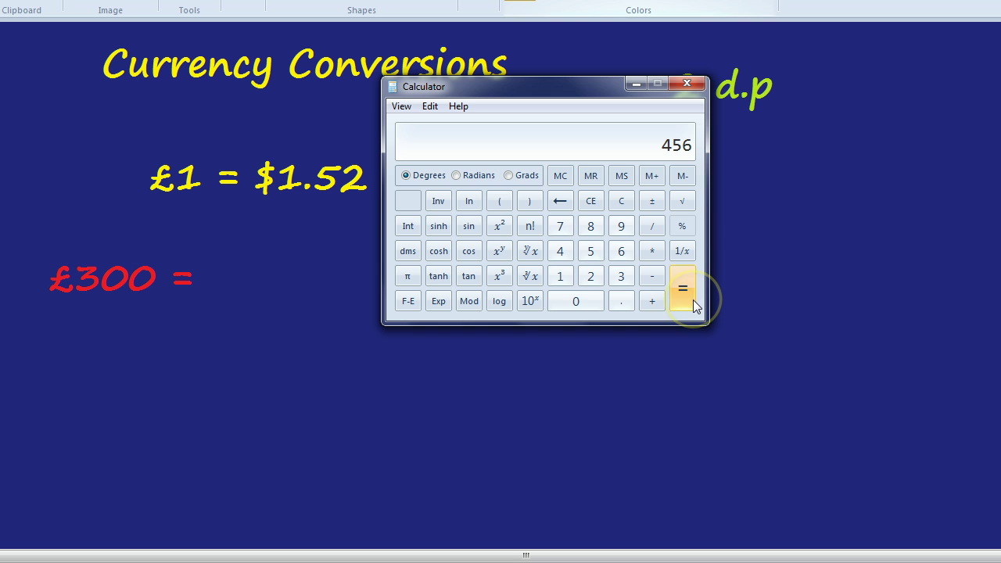
# - Type '$456' in red after '£300 =' and align it with that line
pyautogui.click(213, 280)
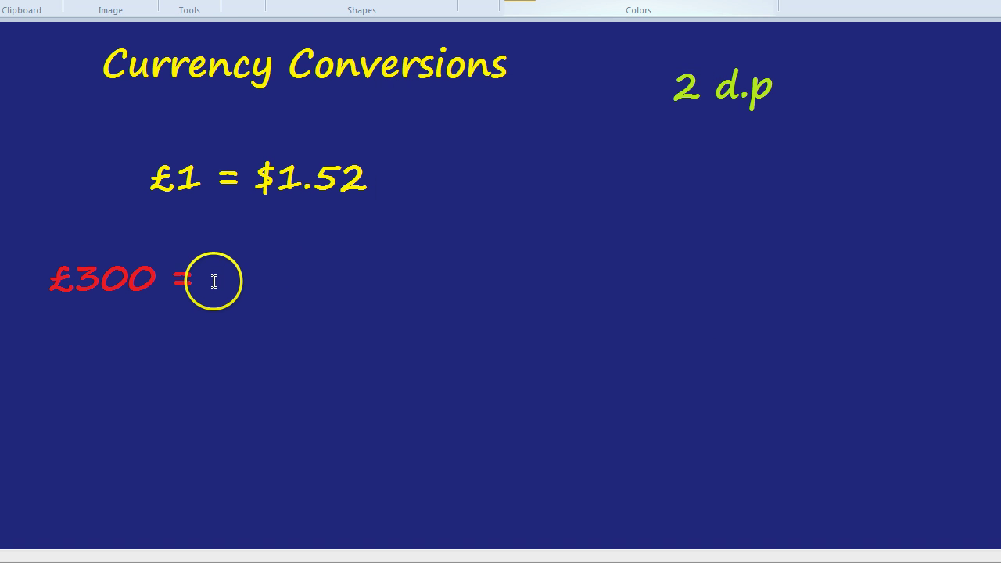
pyautogui.write('$456')
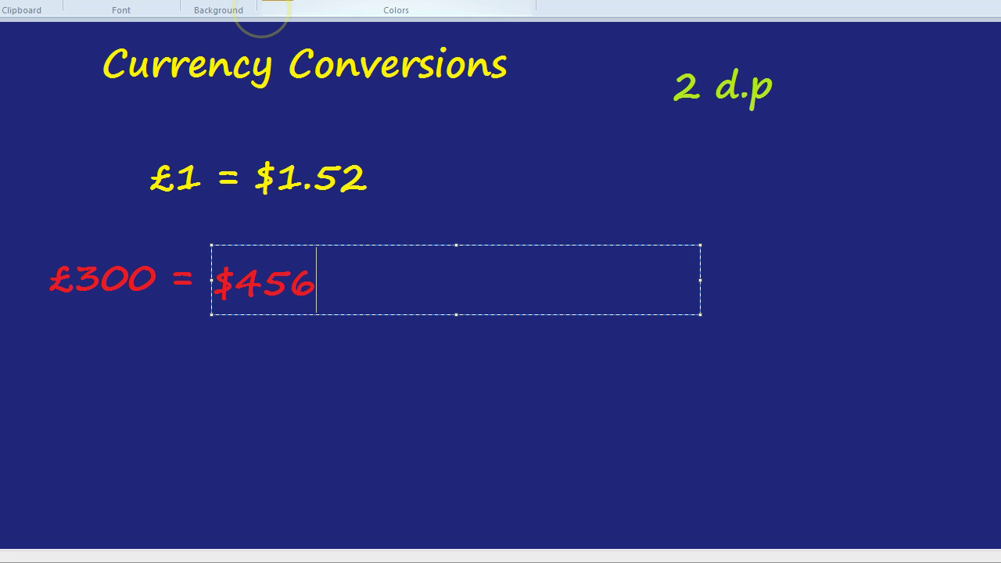
pyautogui.moveTo(369, 244); pyautogui.dragTo(368, 242)
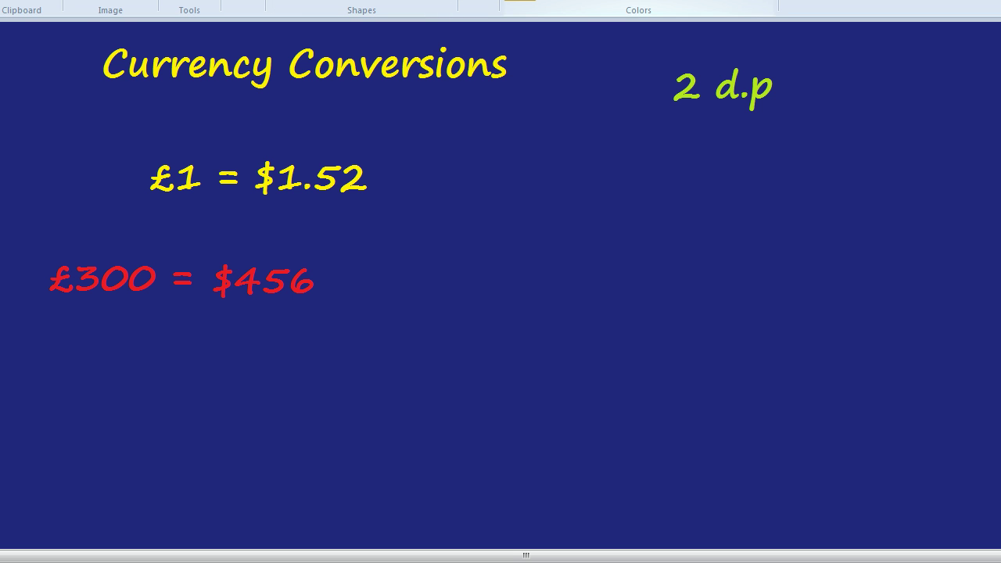
# - Brush a green arc from £1 to $1.52 marked ×, plus a return arc back to £1
pyautogui.moveTo(191, 150)
pyautogui.mouseDown()
pyautogui.moveTo(249, 127)
pyautogui.moveTo(313, 139)
pyautogui.mouseUp()
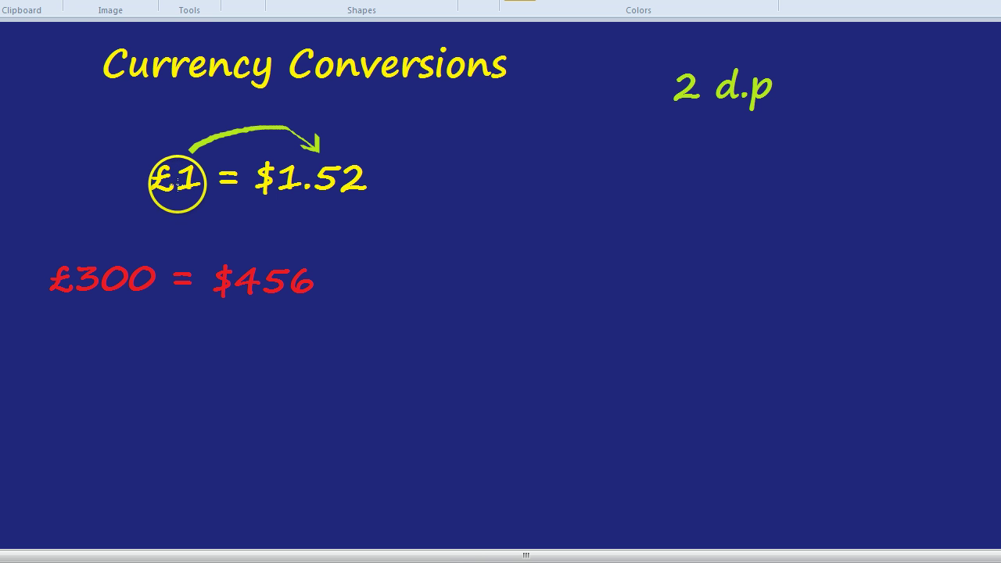
pyautogui.moveTo(280, 97)
pyautogui.mouseDown()
pyautogui.moveTo(270, 116)
pyautogui.moveTo(272, 106)
pyautogui.moveTo(283, 116)
pyautogui.mouseUp()
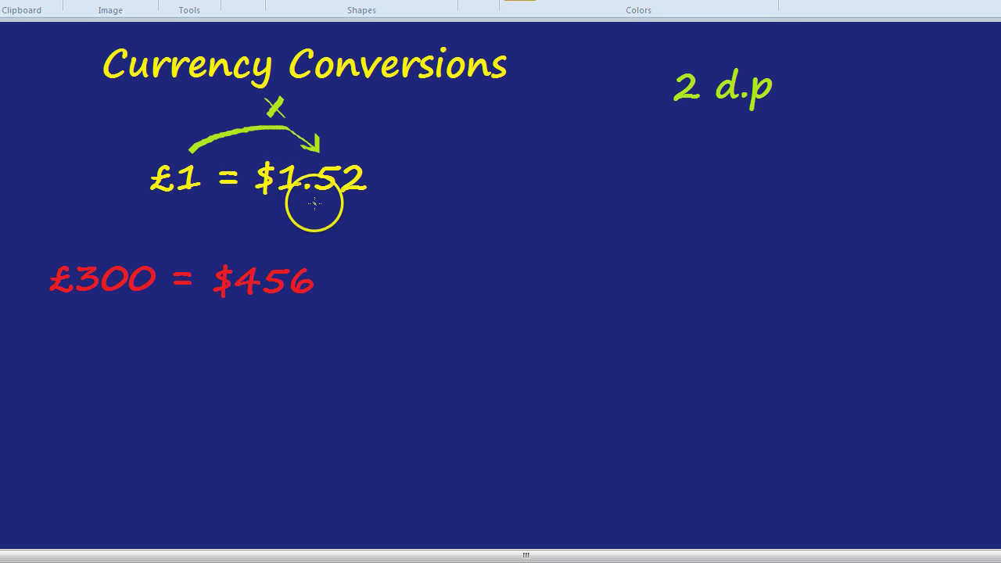
pyautogui.moveTo(316, 205)
pyautogui.mouseDown()
pyautogui.moveTo(243, 243)
pyautogui.moveTo(195, 225)
pyautogui.moveTo(179, 204)
pyautogui.moveTo(178, 219)
pyautogui.moveTo(197, 206)
pyautogui.mouseUp()
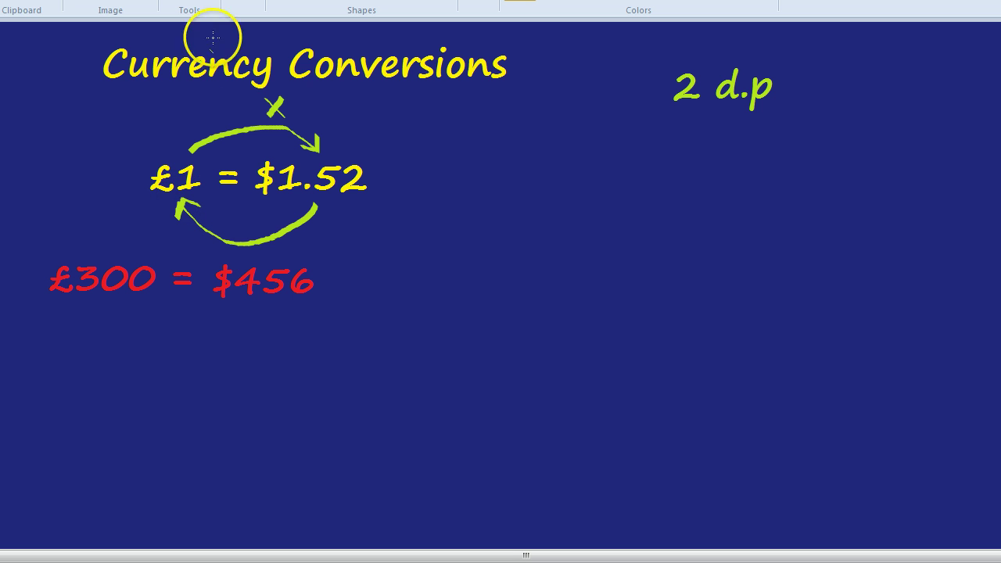
# - Write '$800 = £' in purple below the £300 line and brush a ÷ on the return arrow
pyautogui.click(55, 359)
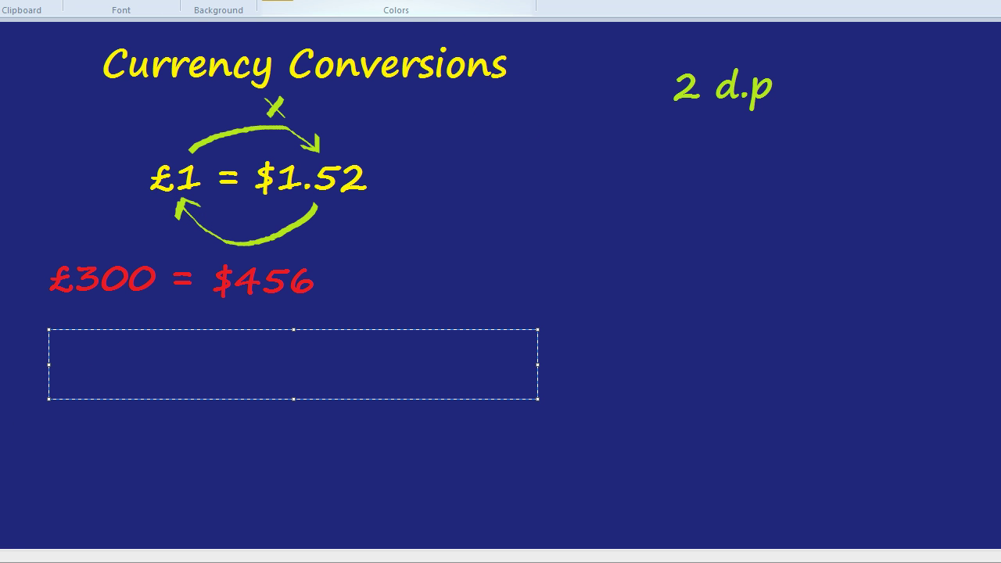
pyautogui.write('$800')
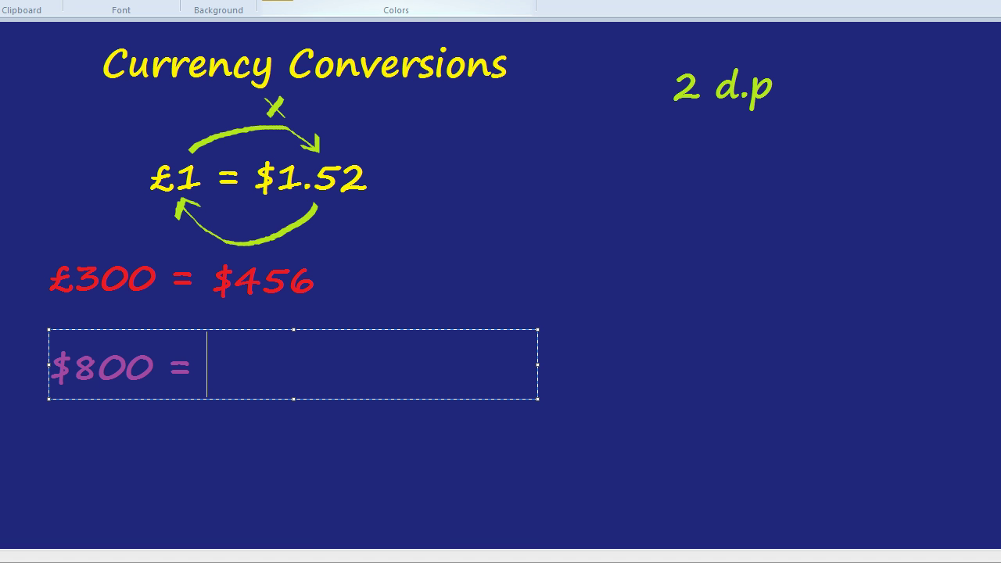
pyautogui.write(' = £')
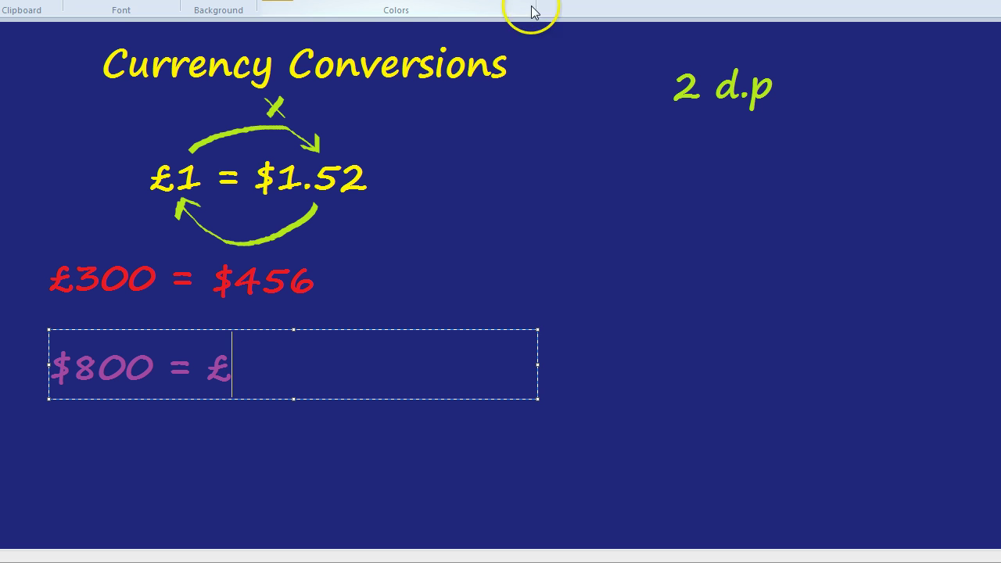
pyautogui.click(442, 223)
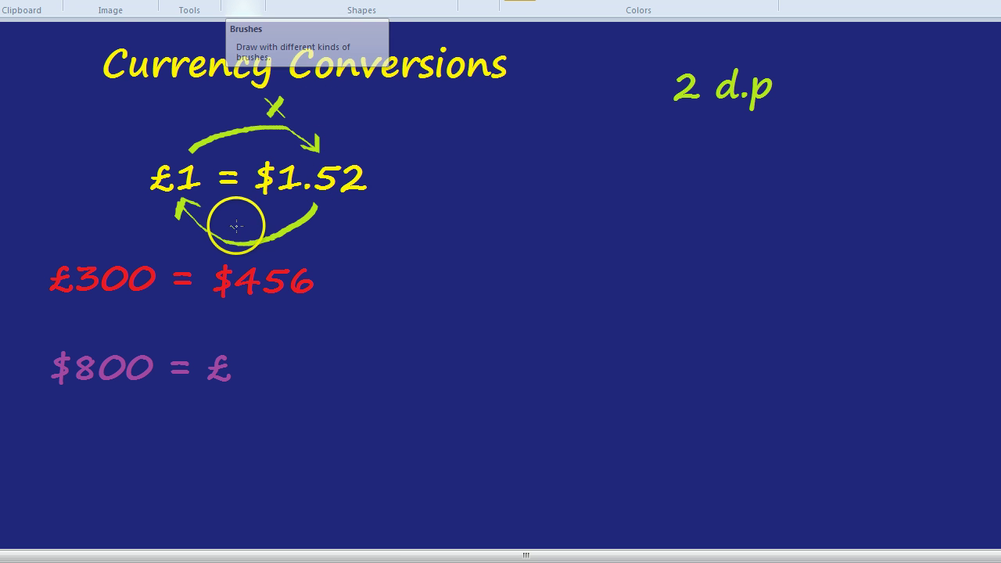
pyautogui.moveTo(236, 226)
pyautogui.mouseDown()
pyautogui.moveTo(252, 226)
pyautogui.moveTo(244, 217)
pyautogui.mouseUp()
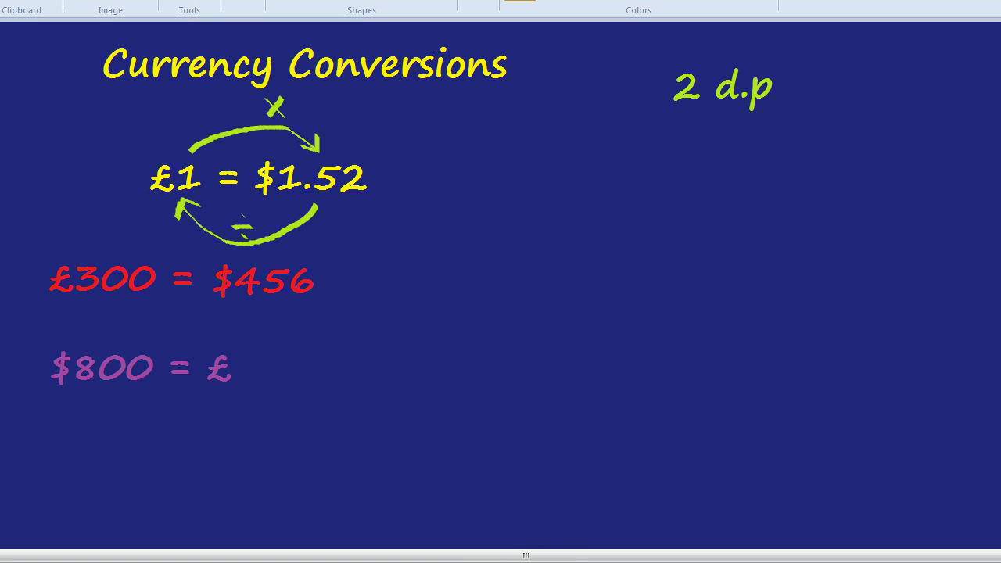
# - Bring Calculator back from the taskbar, clear the 456, and enter 800
pyautogui.moveTo(534, 558)
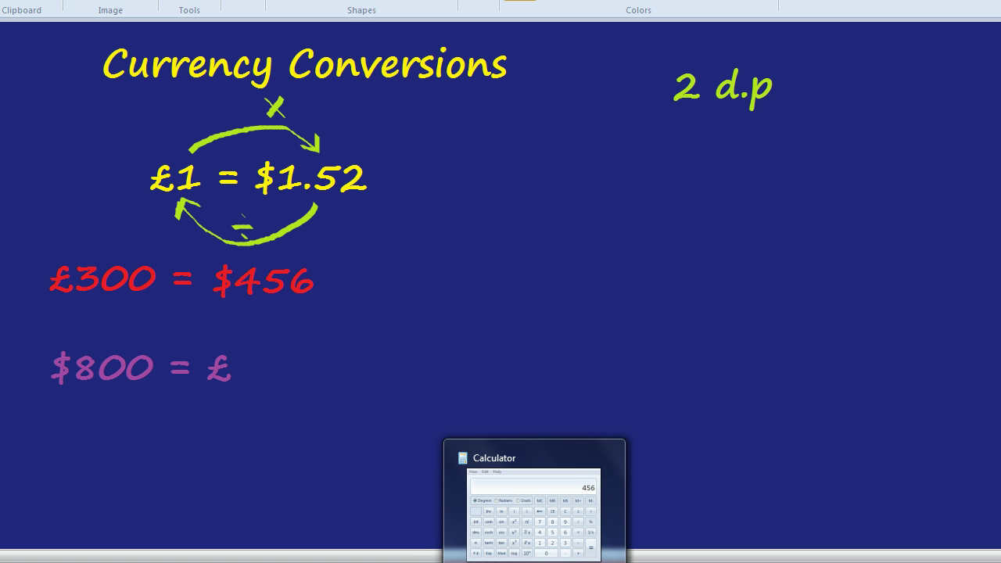
pyautogui.click(534, 558)
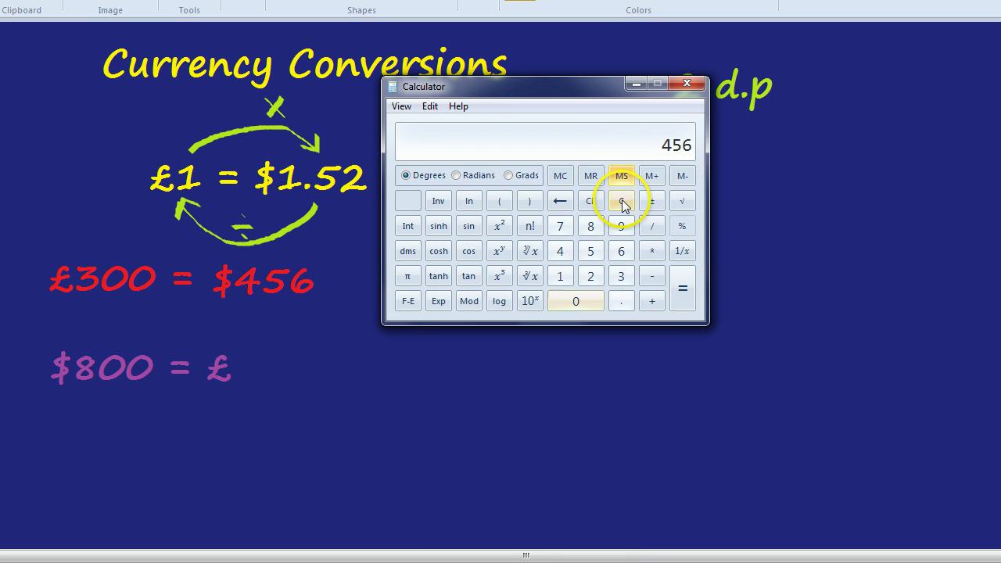
pyautogui.click(621, 201)
pyautogui.click(591, 226)
pyautogui.click(586, 300)
pyautogui.click(586, 300)
# - Divide 800 by 1.52 to get 526.3157…
pyautogui.click(650, 228)
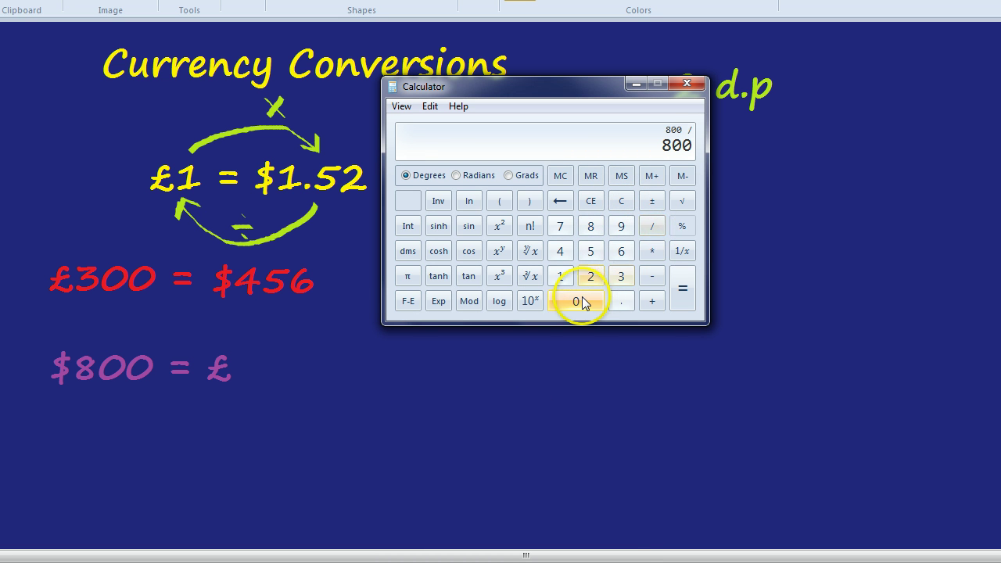
pyautogui.click(562, 281)
pyautogui.click(621, 301)
pyautogui.click(591, 251)
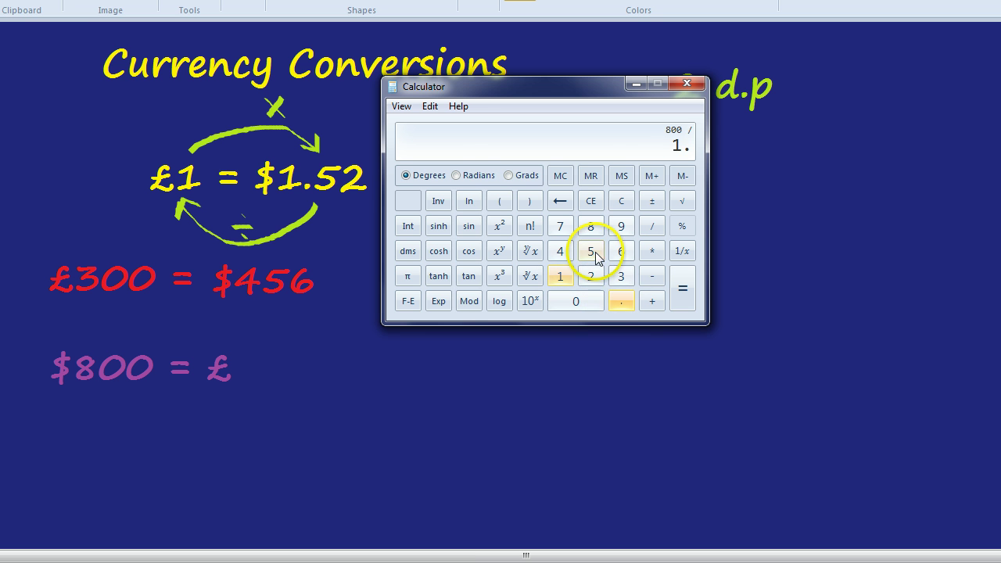
pyautogui.click(591, 277)
pyautogui.click(682, 289)
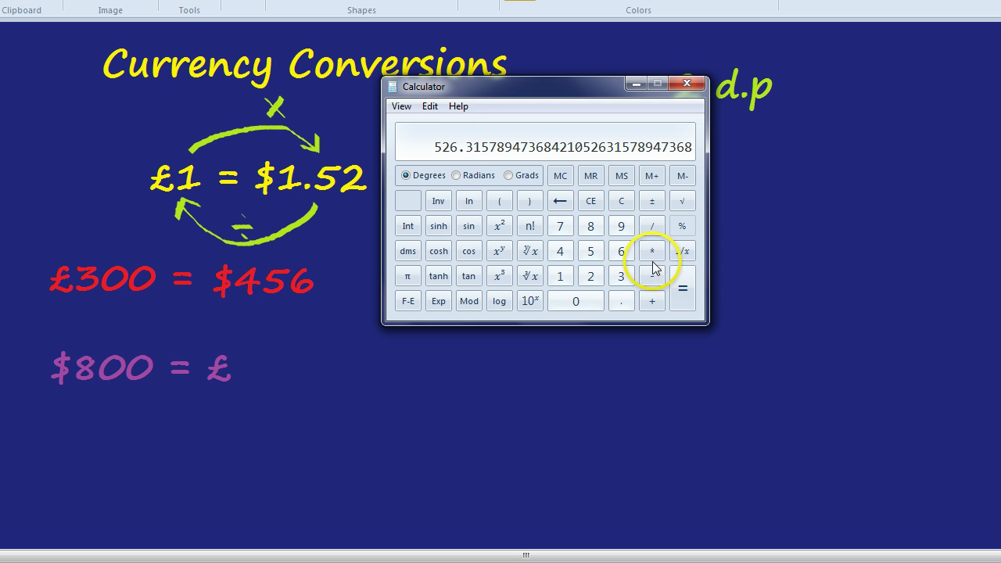
pyautogui.click(477, 156)
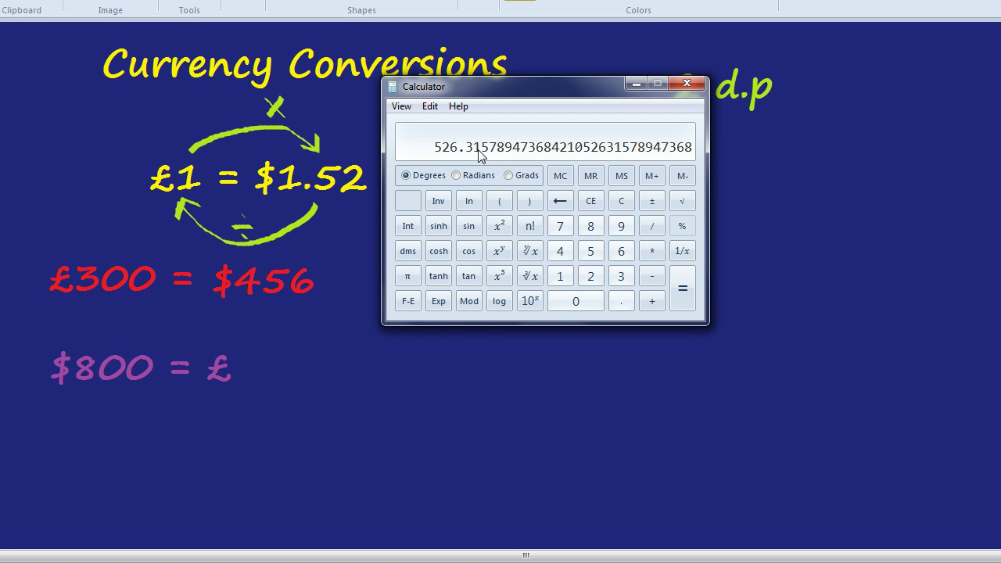
# - Type '526.32' after the £ sign in purple and commit it to the canvas
pyautogui.click(486, 154)
pyautogui.click(479, 154)
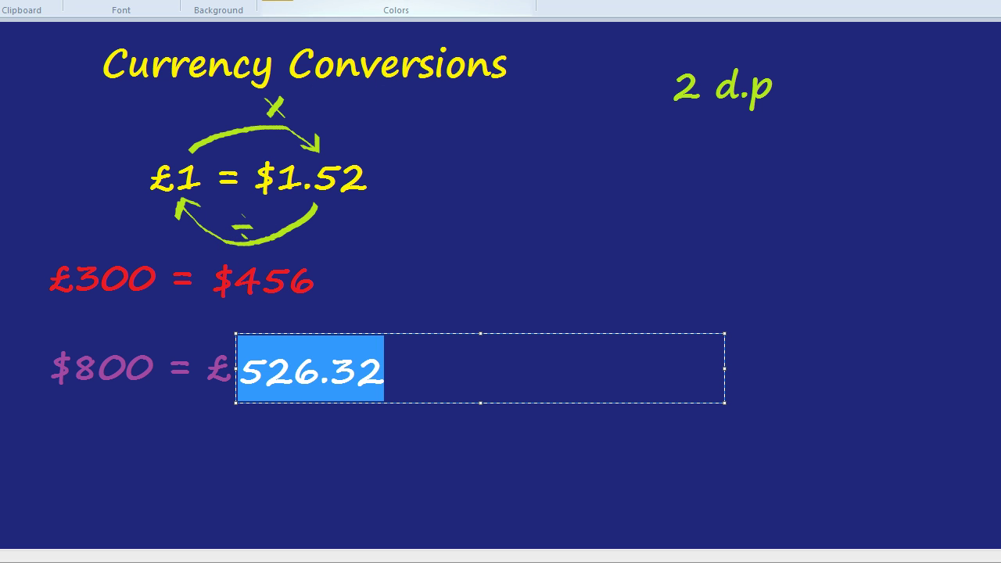
pyautogui.click(547, 274)
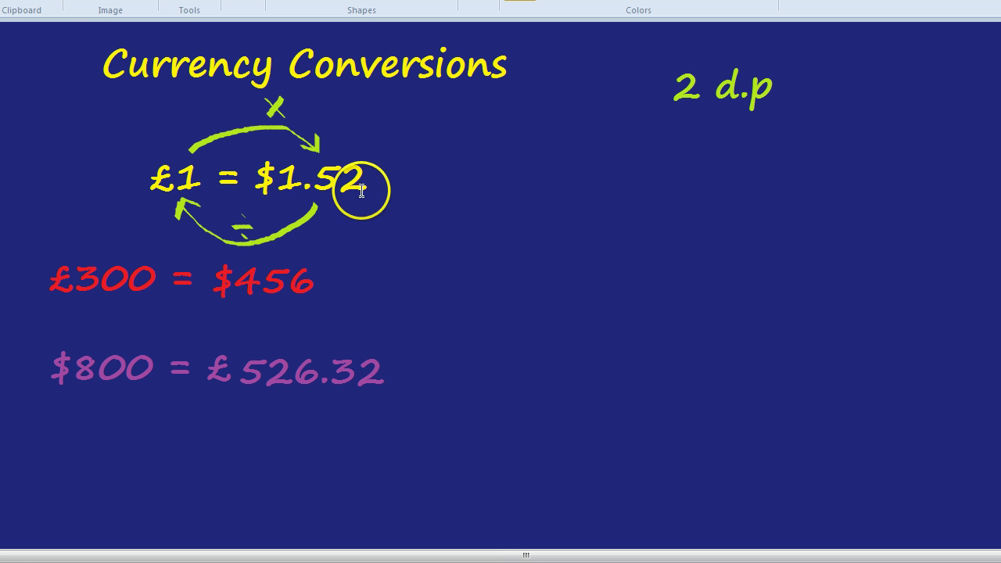
# - Try a text area right of the rate, then discard it unused
pyautogui.click(84, 0)
pyautogui.click(47, 0)
pyautogui.moveTo(493, 151); pyautogui.dragTo(983, 221)
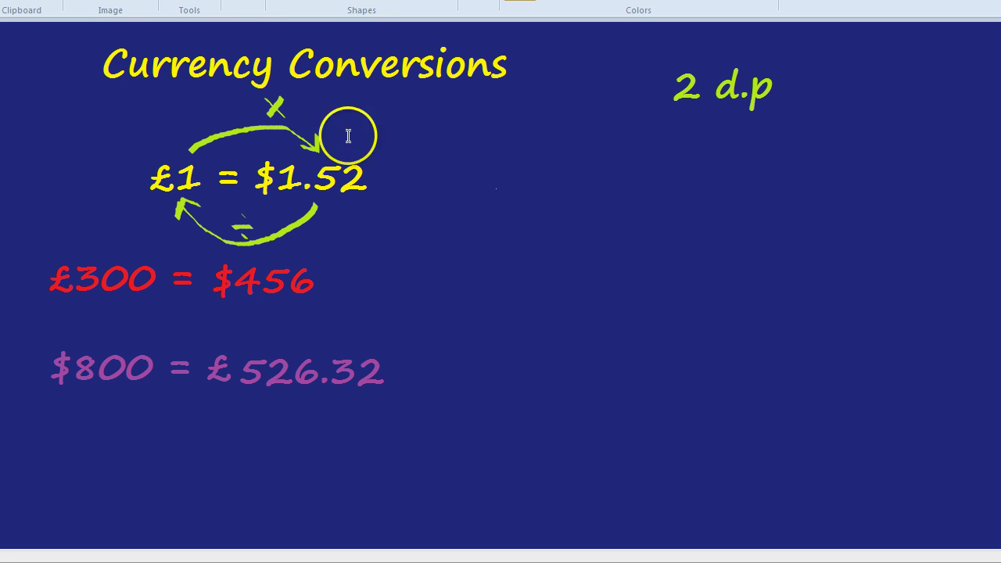
pyautogui.click(84, 0)
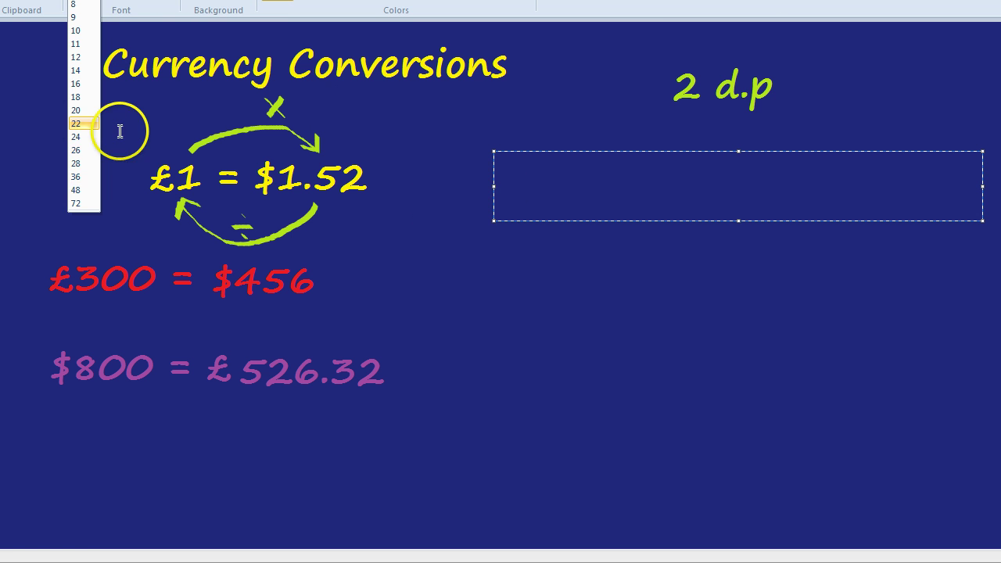
pyautogui.click(446, 195)
pyautogui.click(441, 179)
# - Type 'Majeed is planning to book a flight between the USA and France. He has $700 but the flight costs' in a widened text box
pyautogui.click(440, 179)
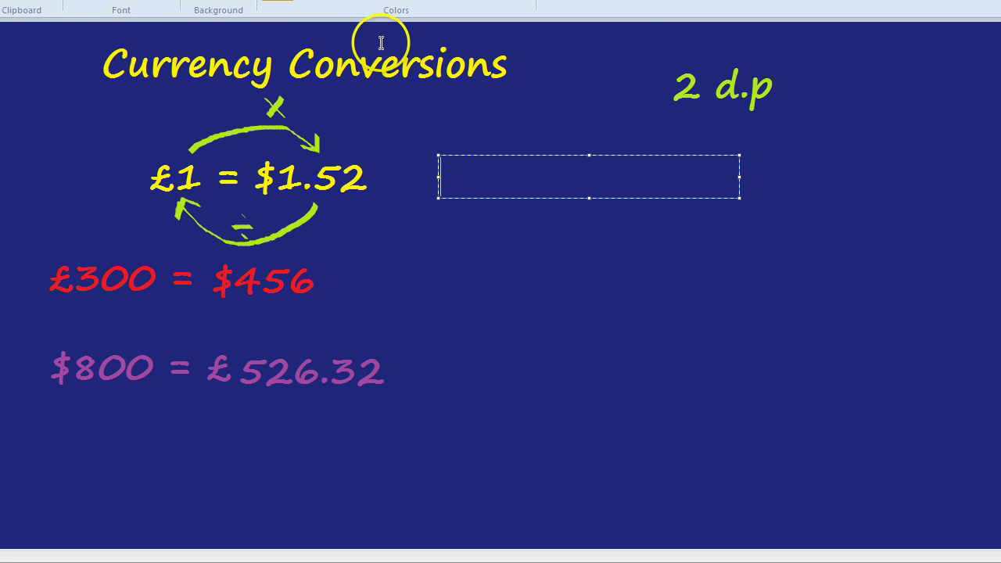
pyautogui.write('Majee')
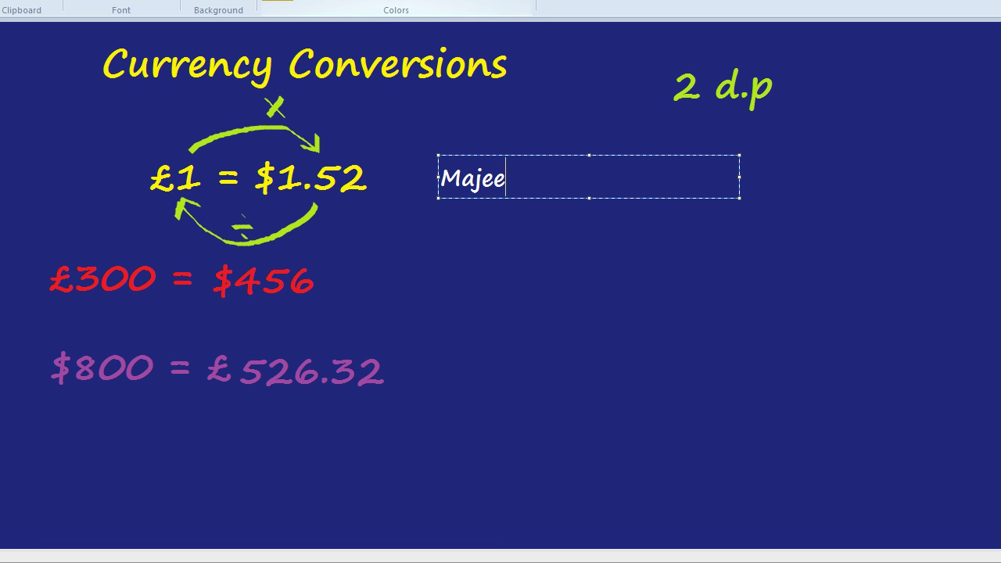
pyautogui.write('d is planning t')
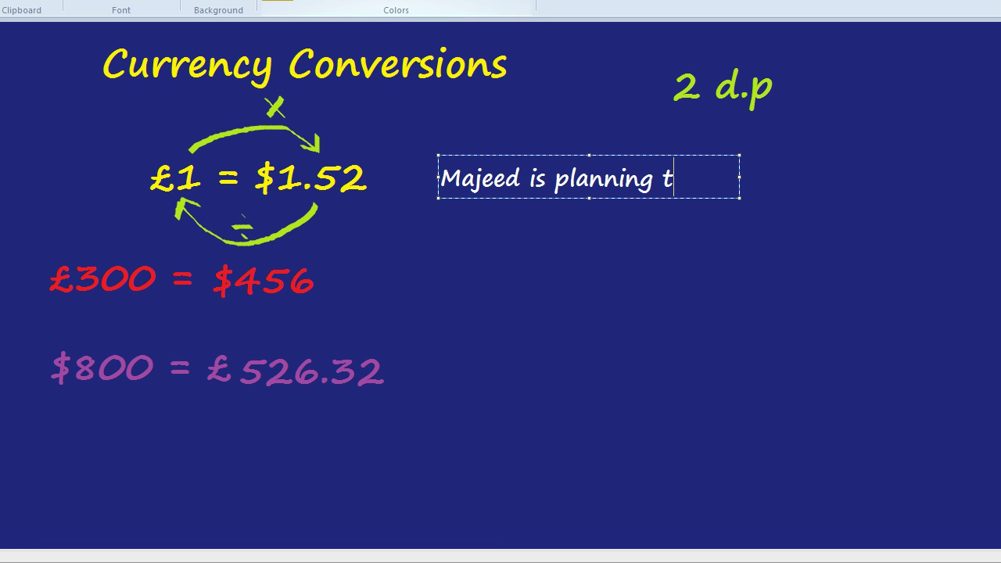
pyautogui.write('o book a flight ')
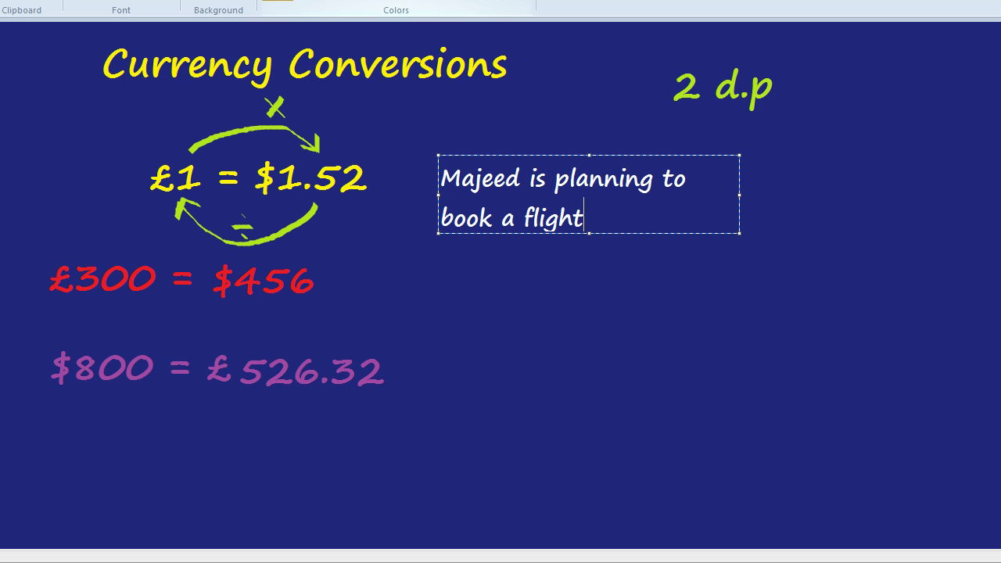
pyautogui.write('between')
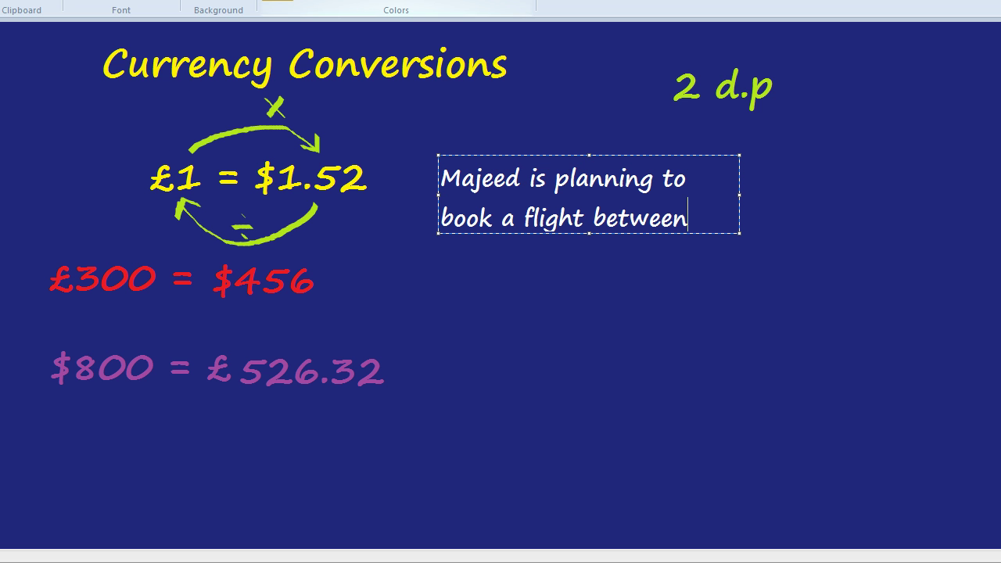
pyautogui.write(' the USA and France')
pyautogui.moveTo(741, 270); pyautogui.dragTo(992, 329)
pyautogui.write('. He has $700')
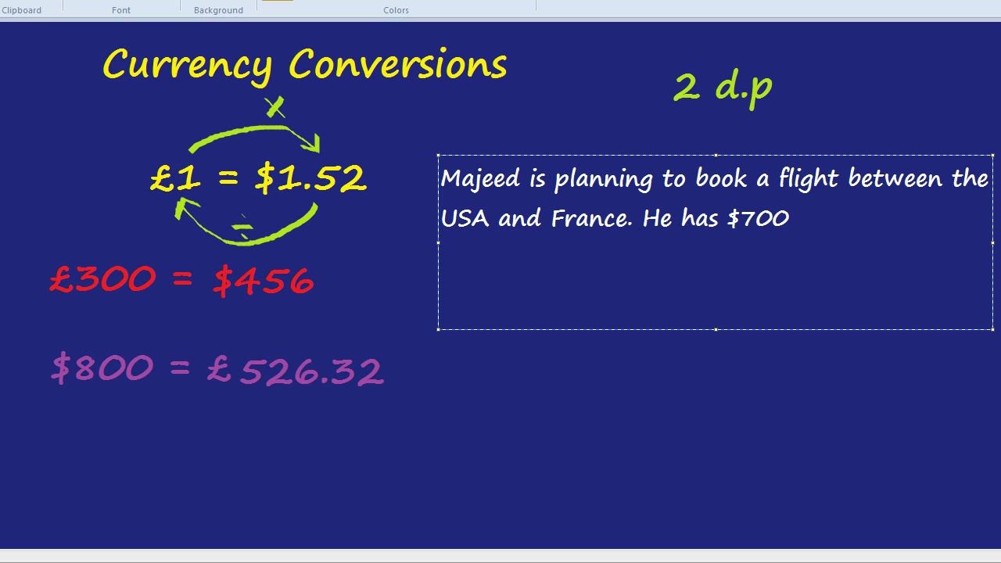
pyautogui.write(' but the flight ')
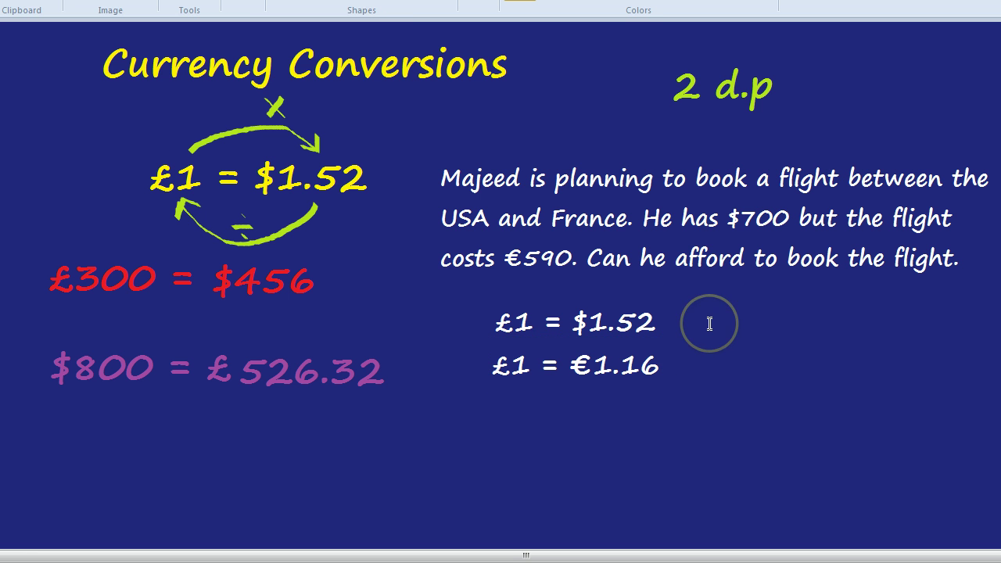
pyautogui.click(604, 371)
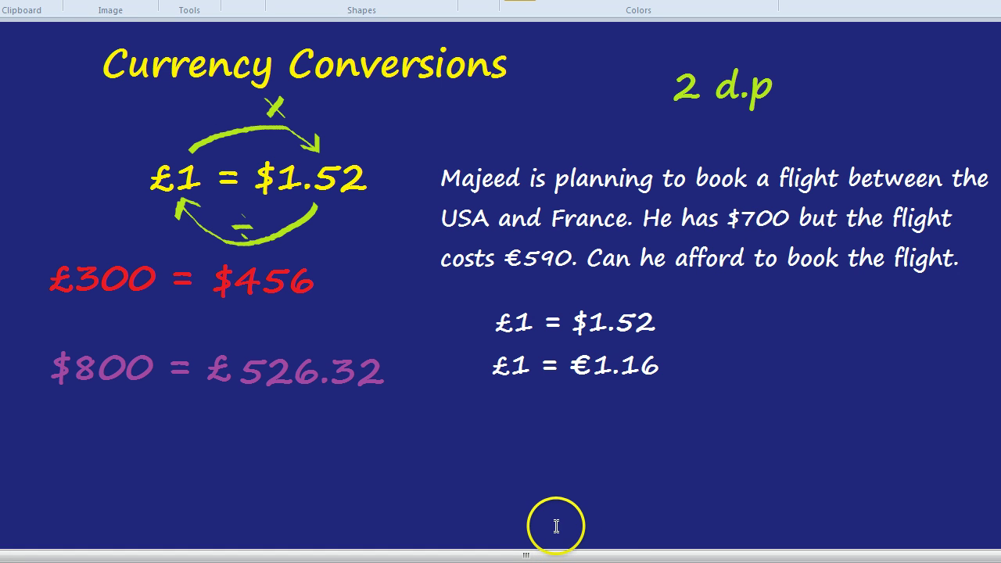
pyautogui.moveTo(534, 562)
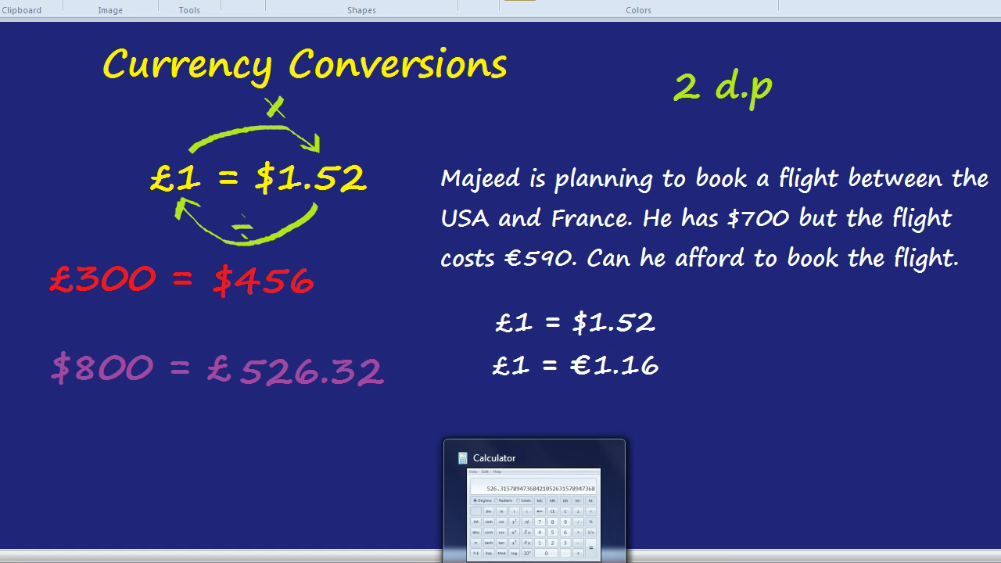
pyautogui.click(535, 509)
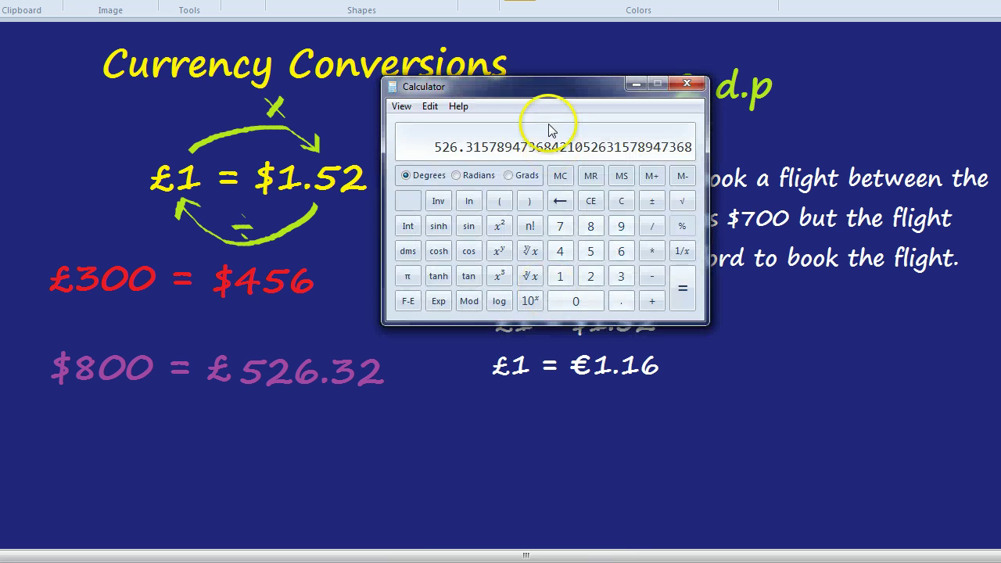
pyautogui.moveTo(547, 90); pyautogui.dragTo(227, 274)
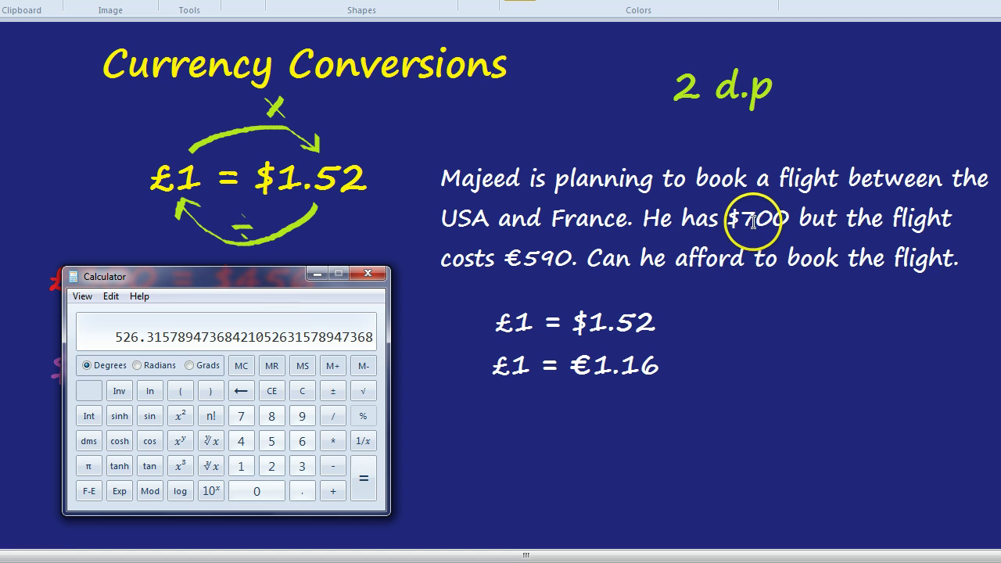
pyautogui.click(317, 273)
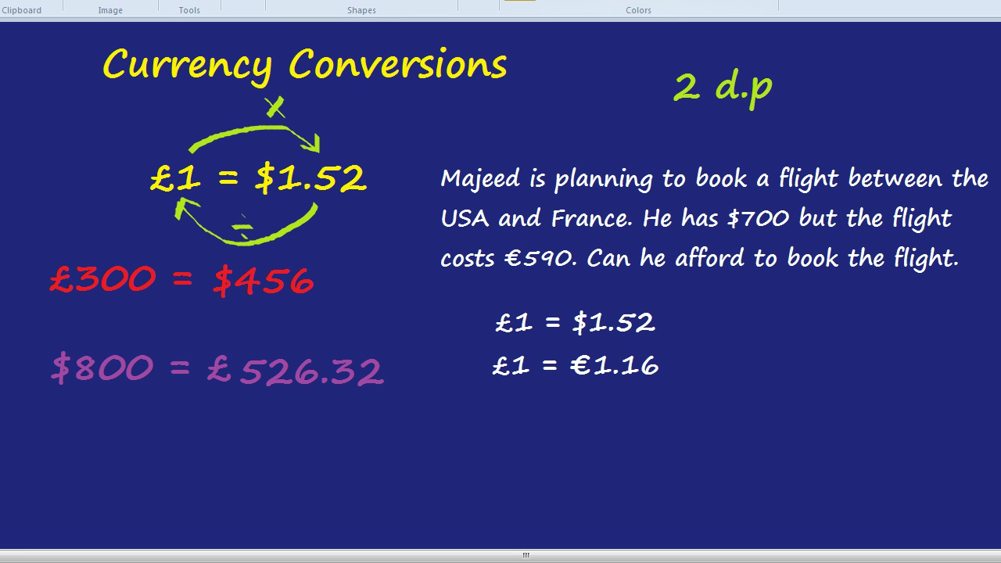
# - Draw an arrow from $1.52 back to £, then compute 700 ÷ 1.52 = 460.526 in Calculator
pyautogui.moveTo(609, 306)
pyautogui.mouseDown()
pyautogui.moveTo(568, 281)
pyautogui.moveTo(516, 288)
pyautogui.moveTo(533, 301)
pyautogui.mouseUp()
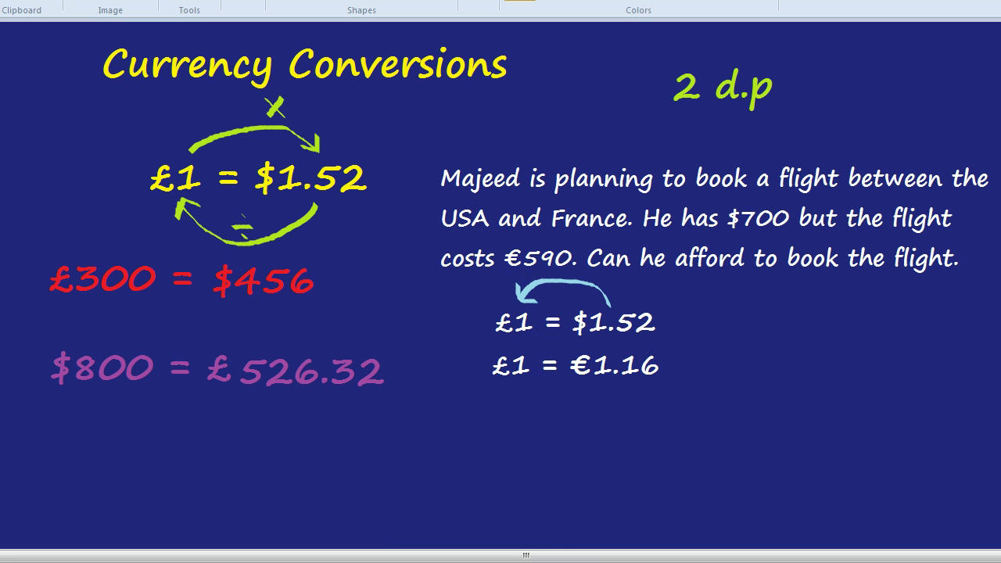
pyautogui.hotkey('alt', 'Tab')
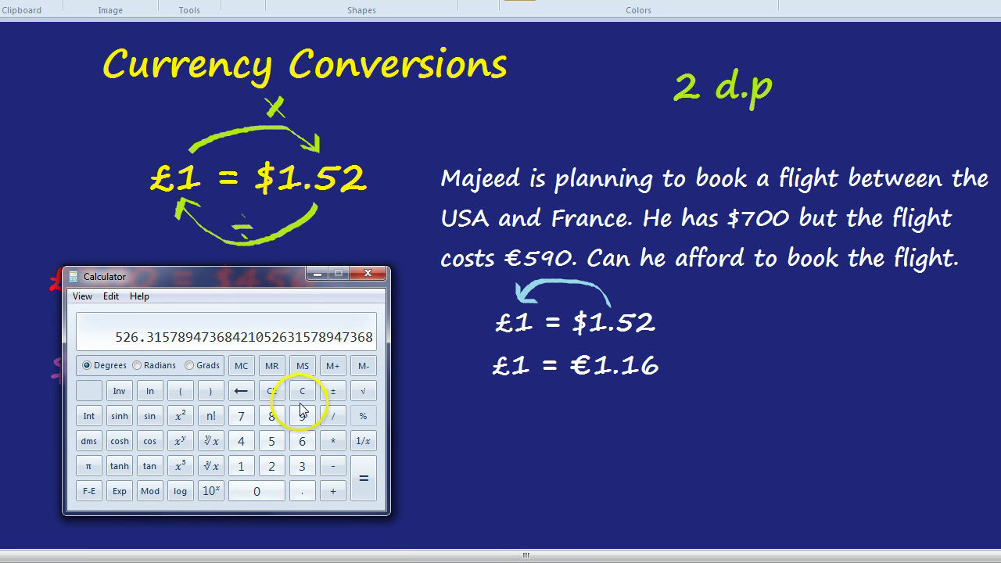
pyautogui.click(302, 391)
pyautogui.click(248, 423)
pyautogui.doubleClick(257, 492)
pyautogui.click(332, 416)
pyautogui.click(241, 467)
pyautogui.click(302, 491)
pyautogui.click(271, 441)
pyautogui.click(271, 468)
pyautogui.click(363, 478)
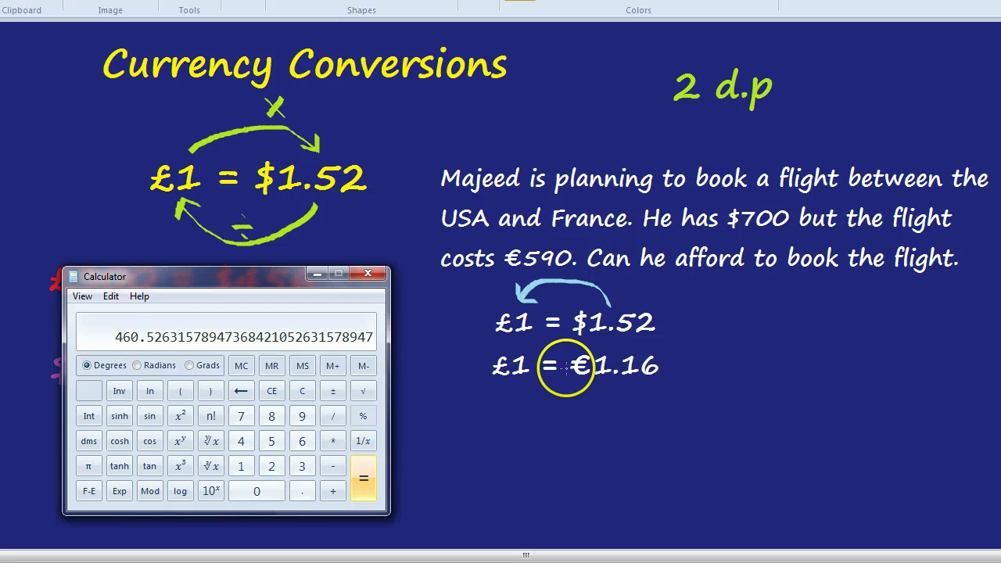
# - Hide Calculator, then bring it back to read the 460.53 pounds result
pyautogui.hotkey('alt', 'F4')
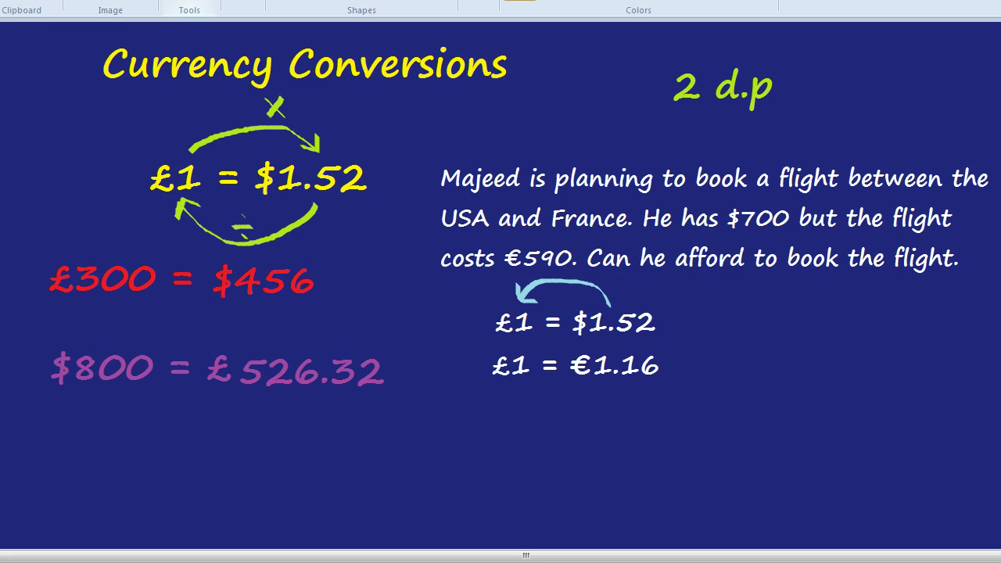
pyautogui.hotkey('alt', 'Tab')
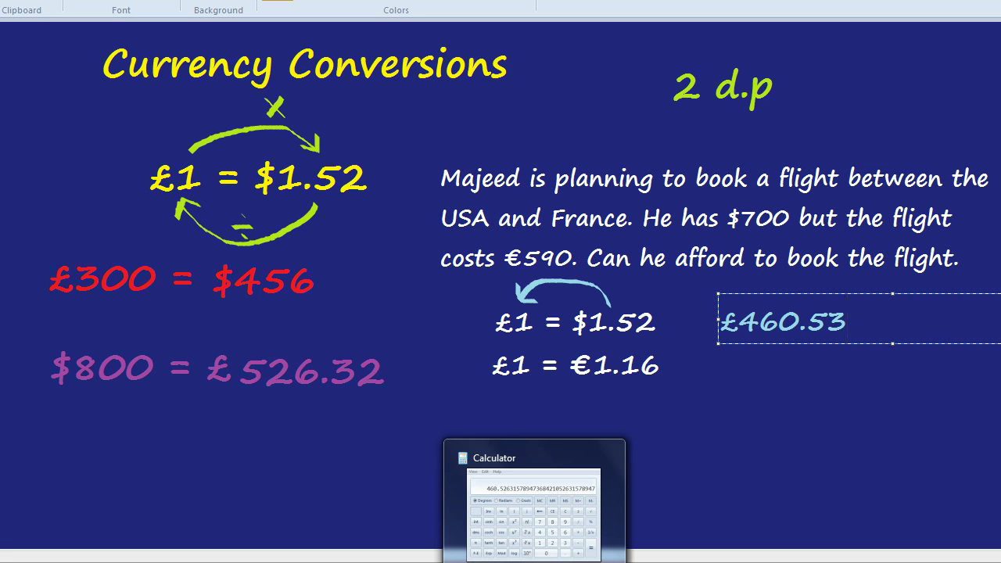
pyautogui.click(535, 557)
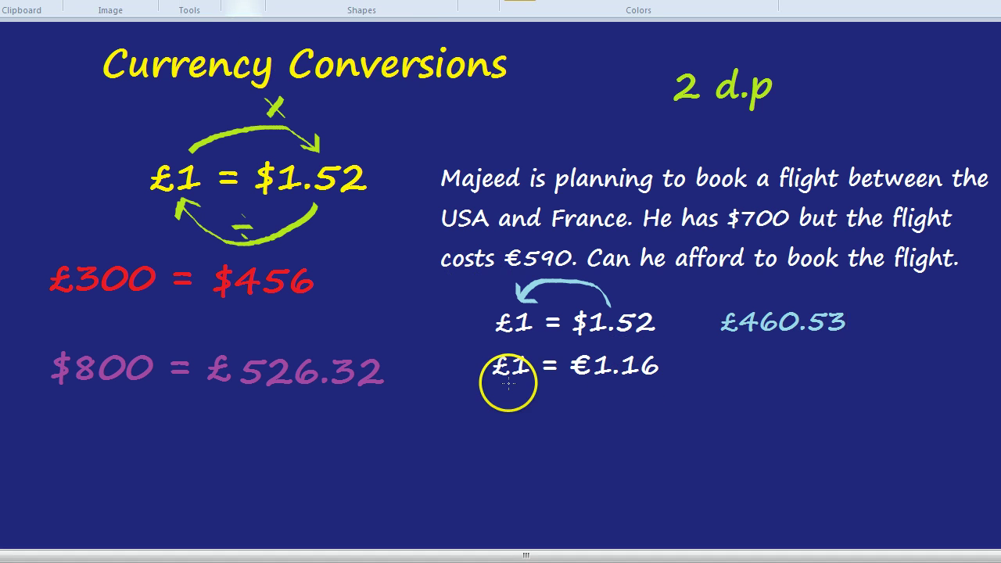
# - Brush a curved arrow under £1 = €1.16 from £ to €; park Calculator lower right
pyautogui.moveTo(517, 392)
pyautogui.mouseDown()
pyautogui.moveTo(579, 409)
pyautogui.moveTo(603, 384)
pyautogui.moveTo(595, 394)
pyautogui.moveTo(609, 396)
pyautogui.mouseUp()
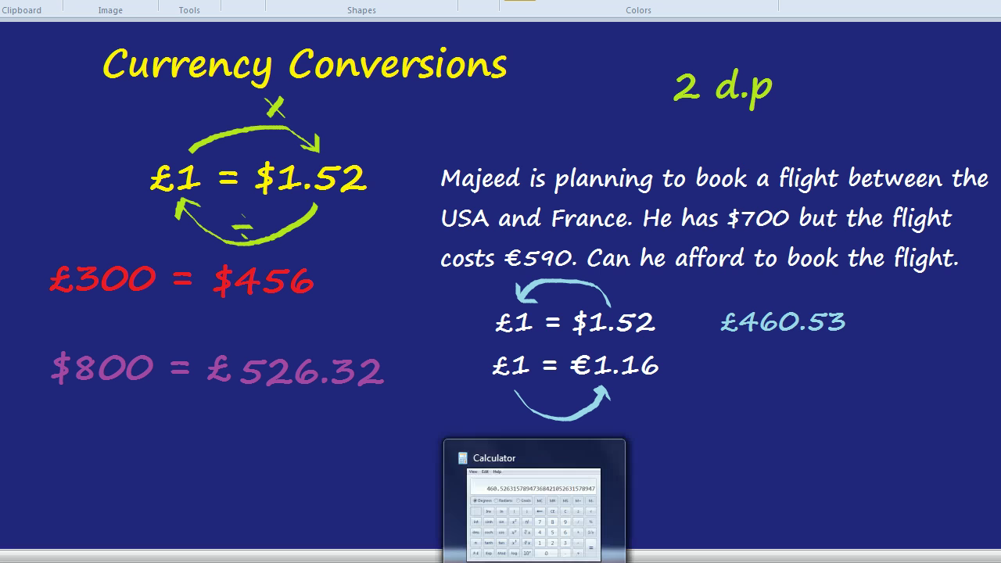
pyautogui.click(534, 560)
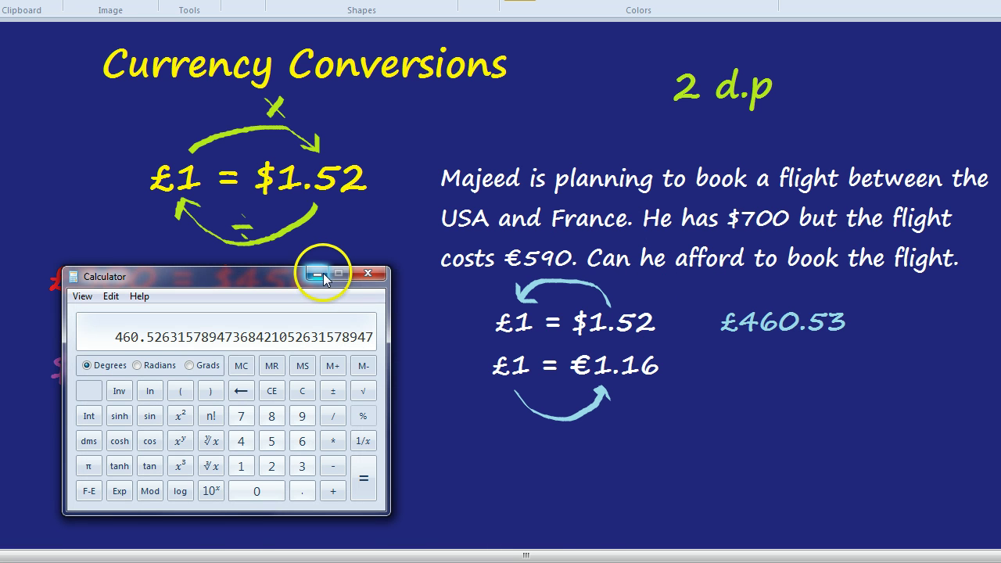
pyautogui.moveTo(270, 277); pyautogui.dragTo(954, 318)
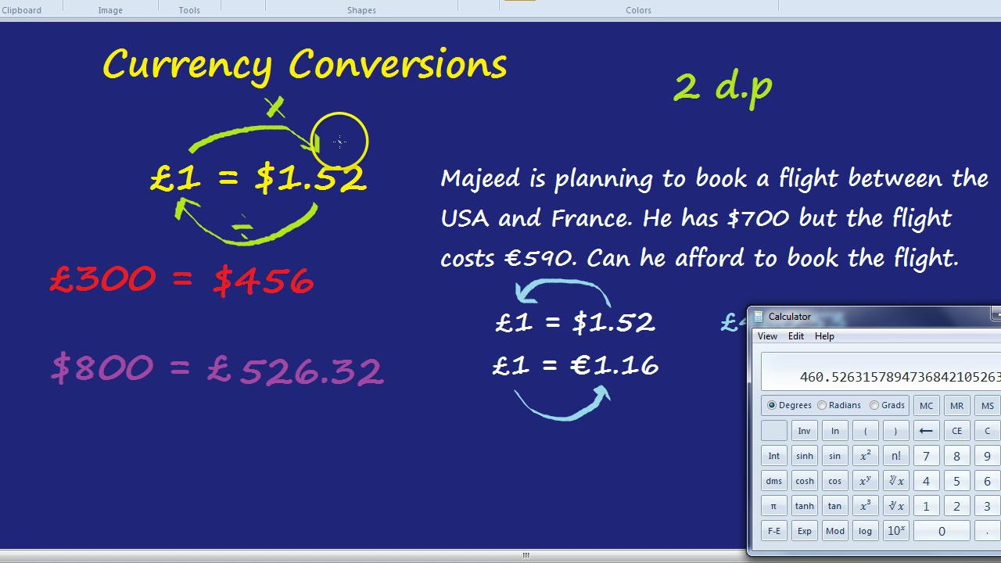
pyautogui.hotkey('alt', 'Tab')
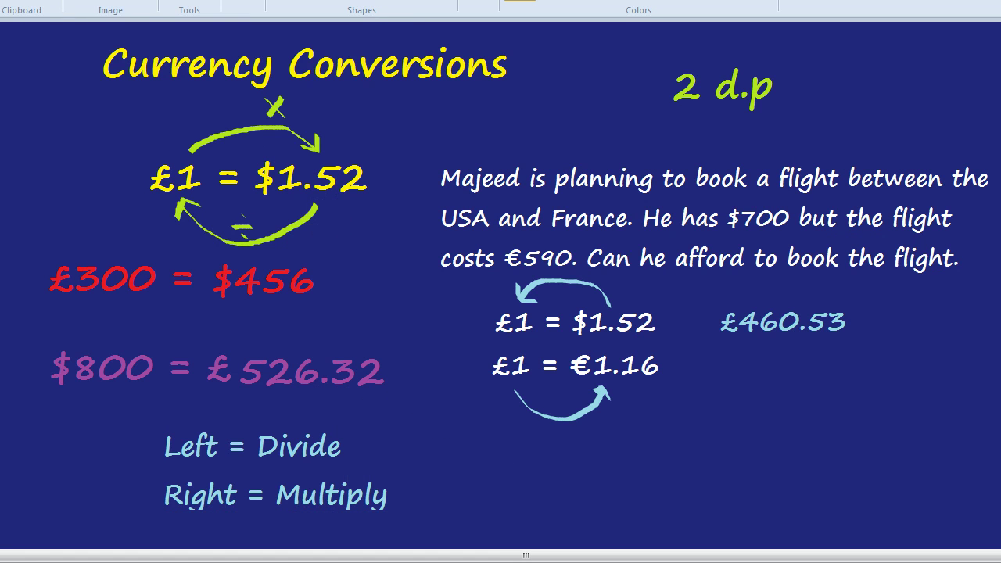
# - Restore Calculator and multiply the 460.526 pounds by 1.16 to get 534.21
pyautogui.moveTo(535, 560)
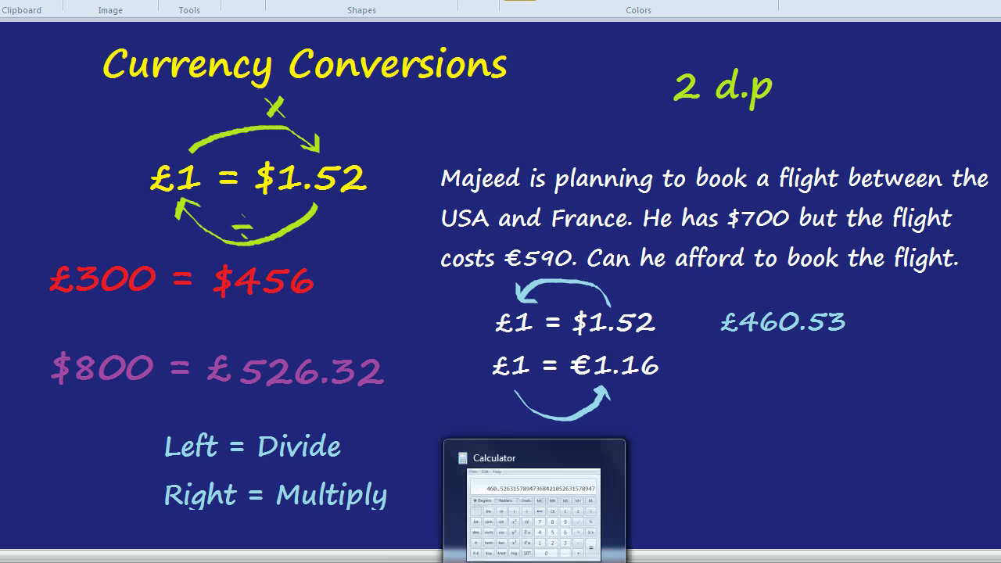
pyautogui.click(534, 560)
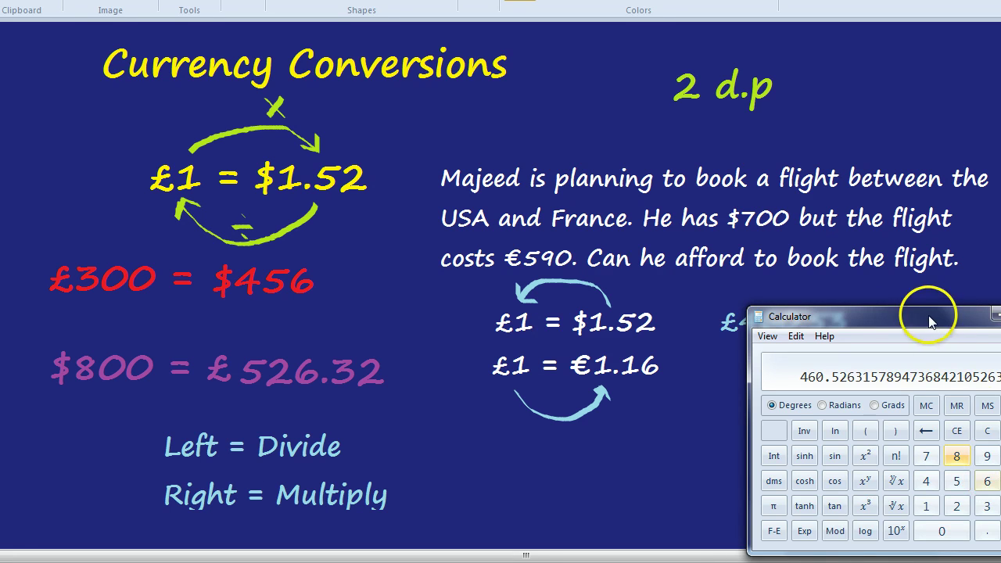
pyautogui.moveTo(907, 311); pyautogui.dragTo(874, 305)
pyautogui.click(982, 474)
pyautogui.click(892, 499)
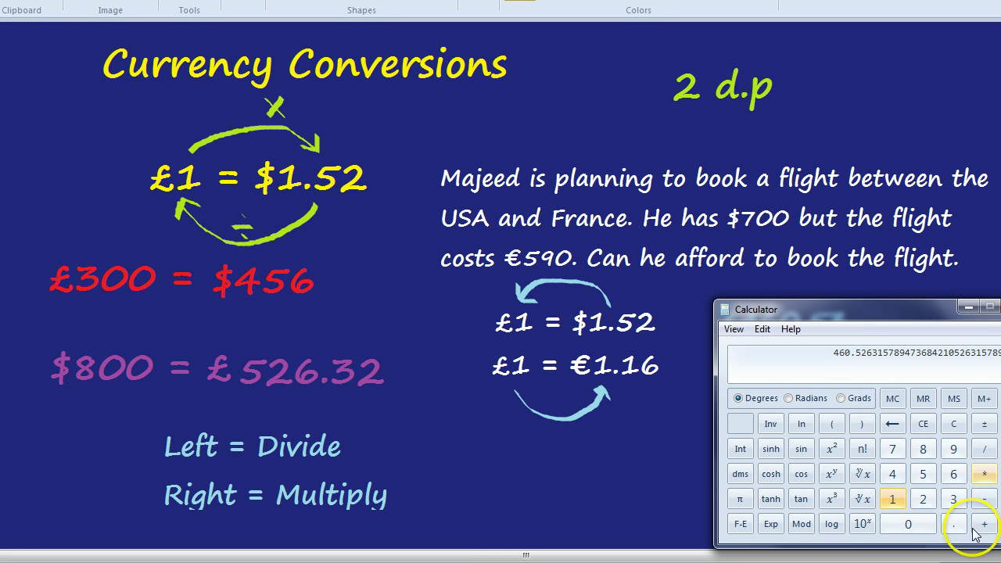
pyautogui.click(954, 524)
pyautogui.click(892, 499)
pyautogui.click(953, 474)
pyautogui.click(992, 499)
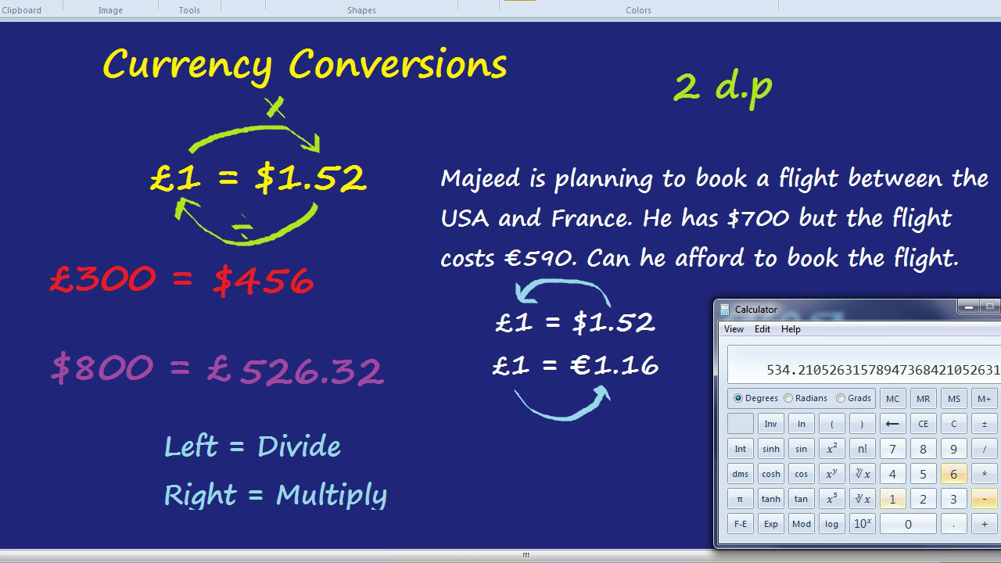